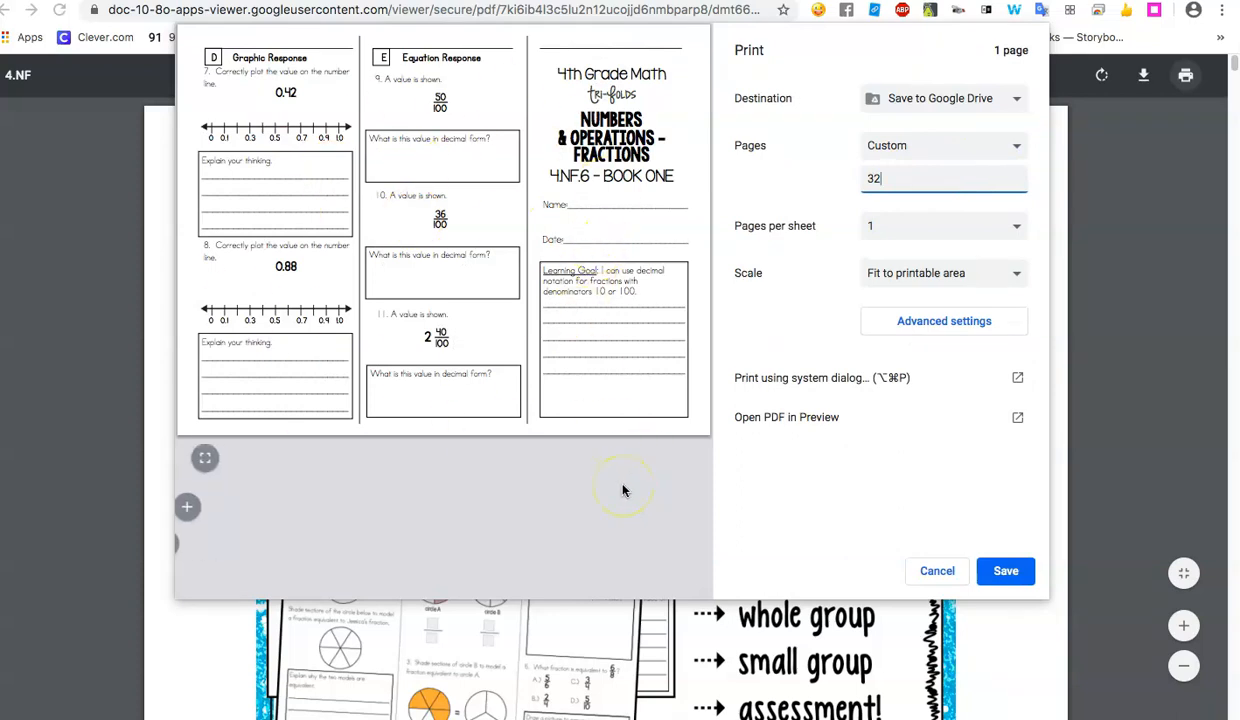
Step: Save page 32 of the PDF to Google Drive and open the newly uploaded 4.NF.pdf in Drive
click(622, 488)
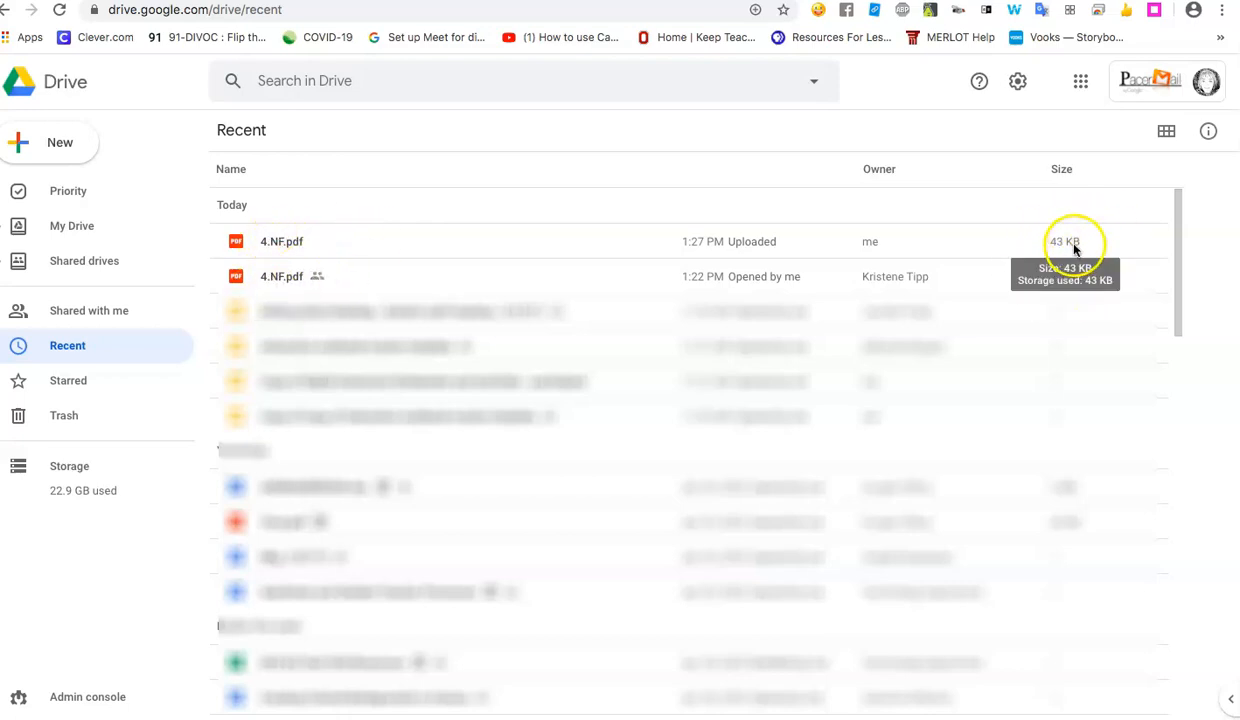
click(293, 246)
double_click(293, 246)
Step: Rename the opened 4.NF.pdf as "Numbers and OPerations.pdf"
click(1212, 78)
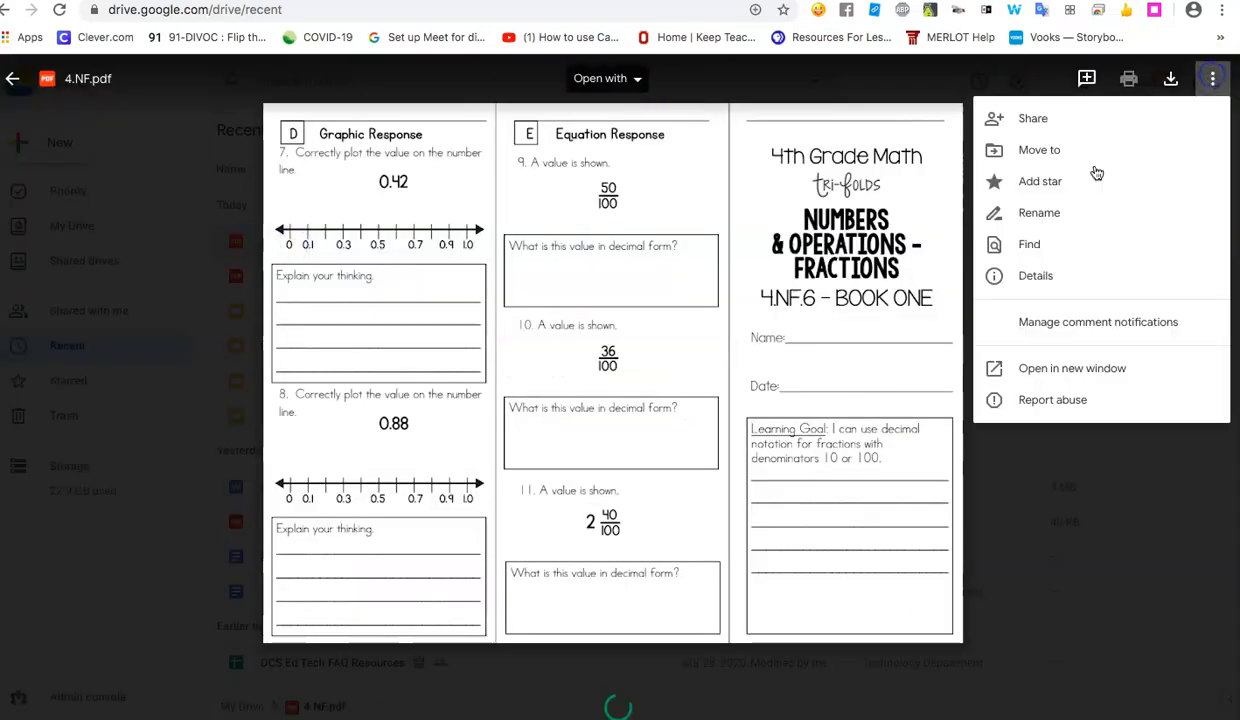
click(1045, 212)
text(Numbers and Operations-Fractions)
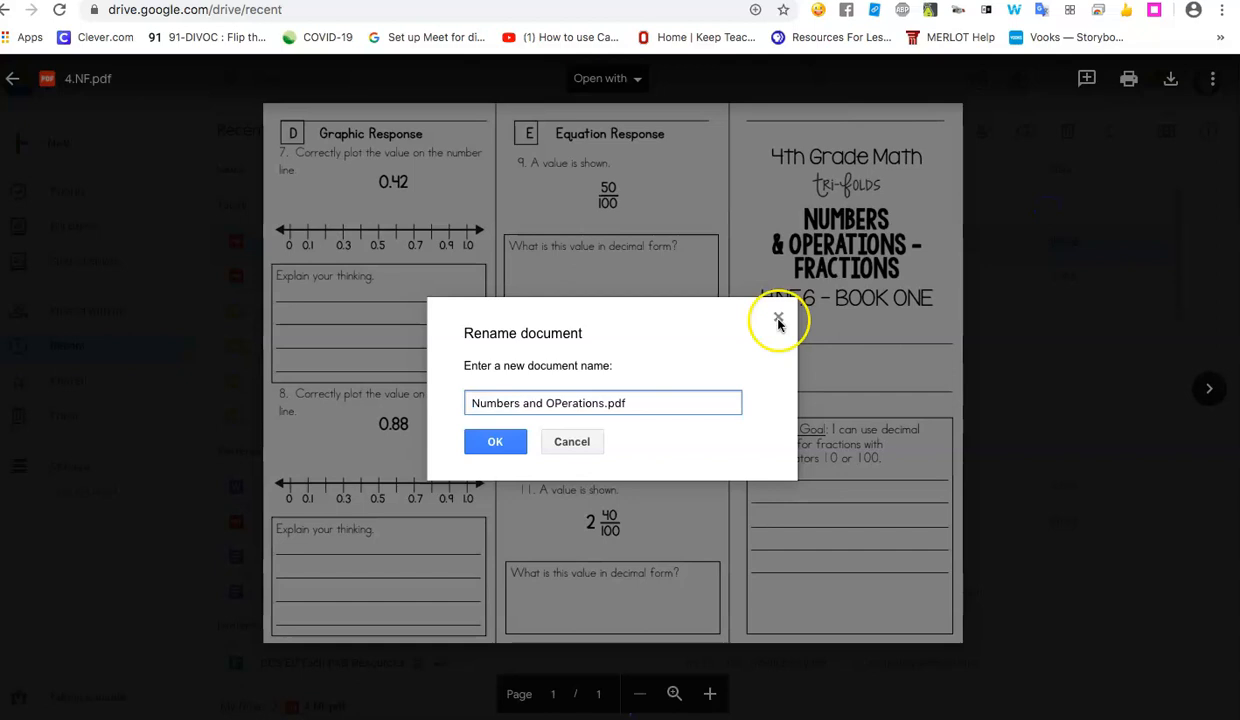
click(495, 441)
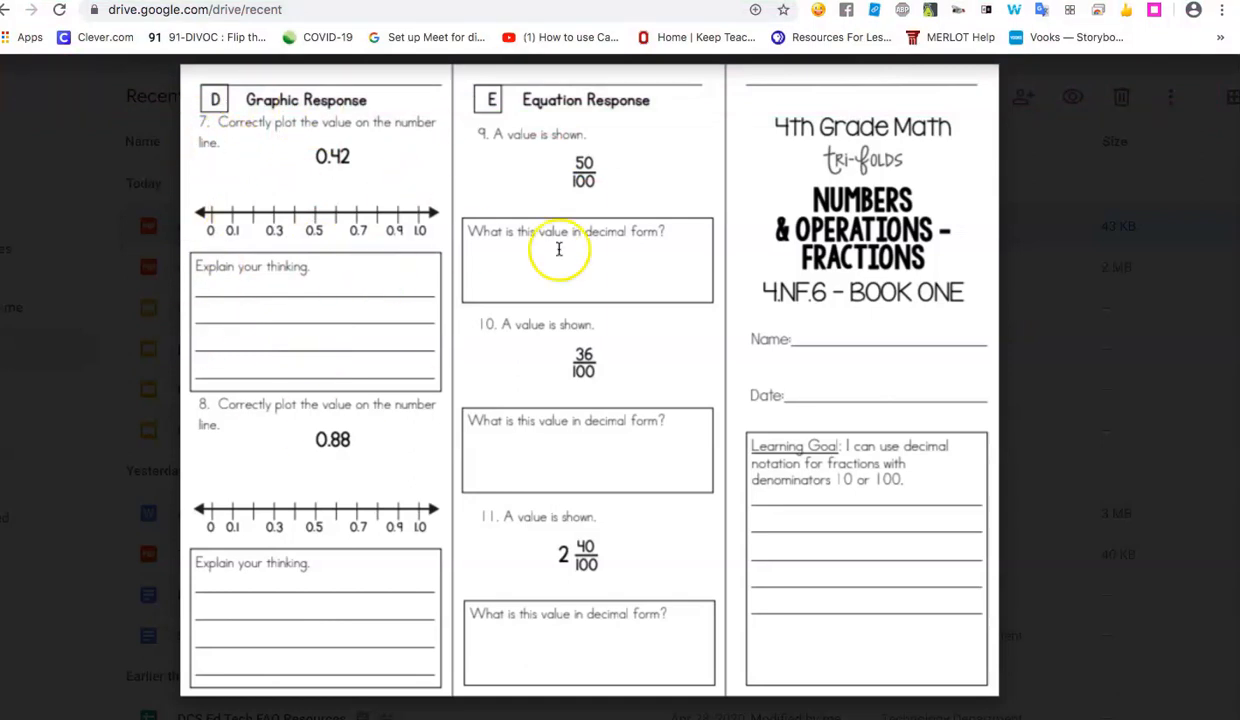
Step: Capture a screenshot of the whole worksheet page and upload that image from the Desktop to My Drive
drag(180, 65, 998, 693)
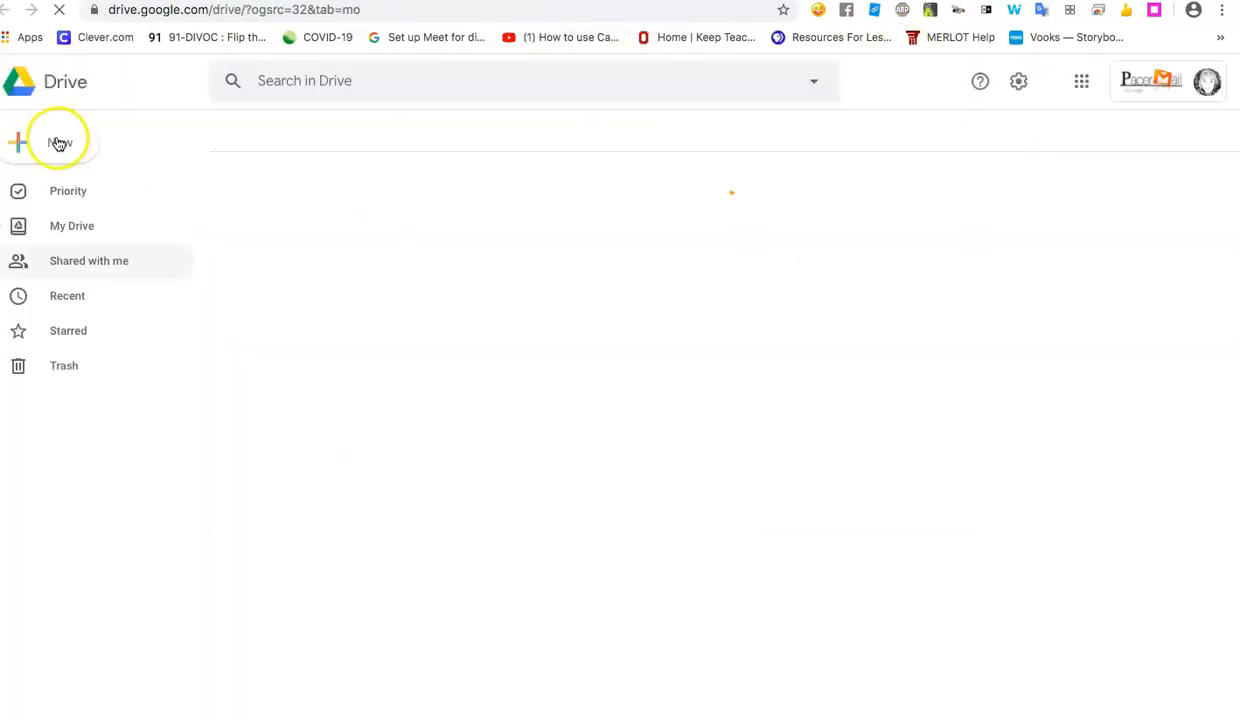
click(57, 142)
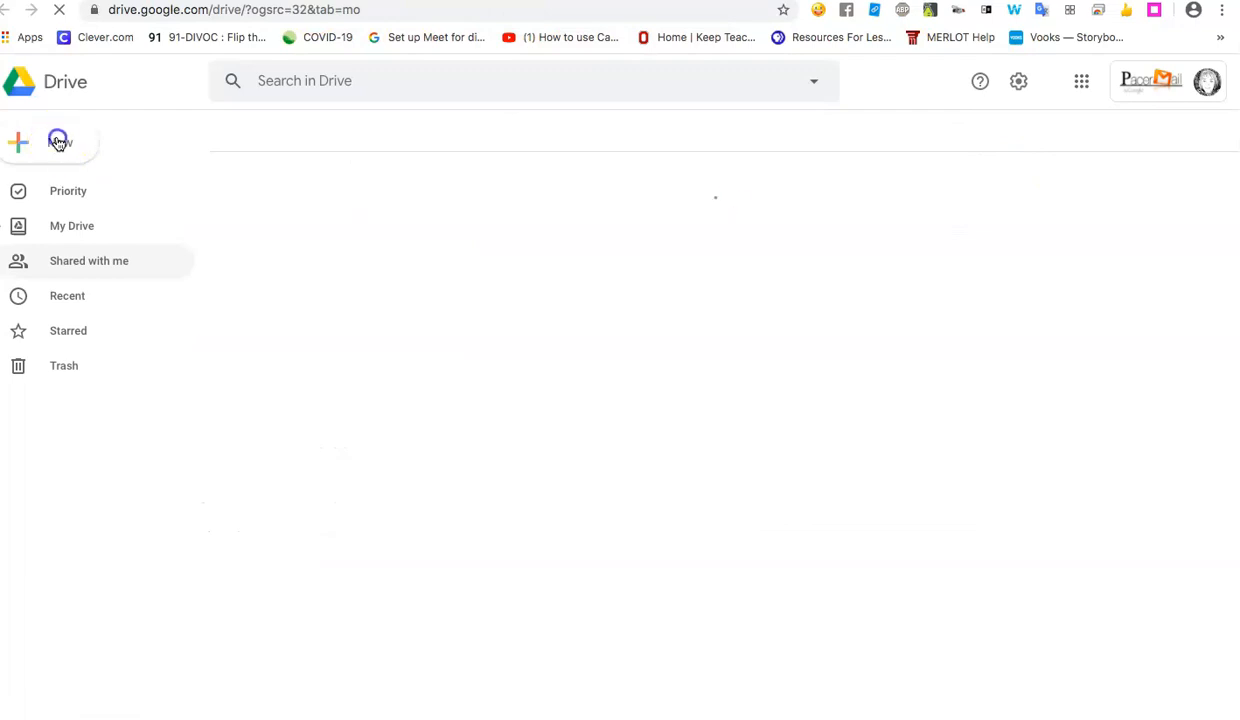
click(57, 142)
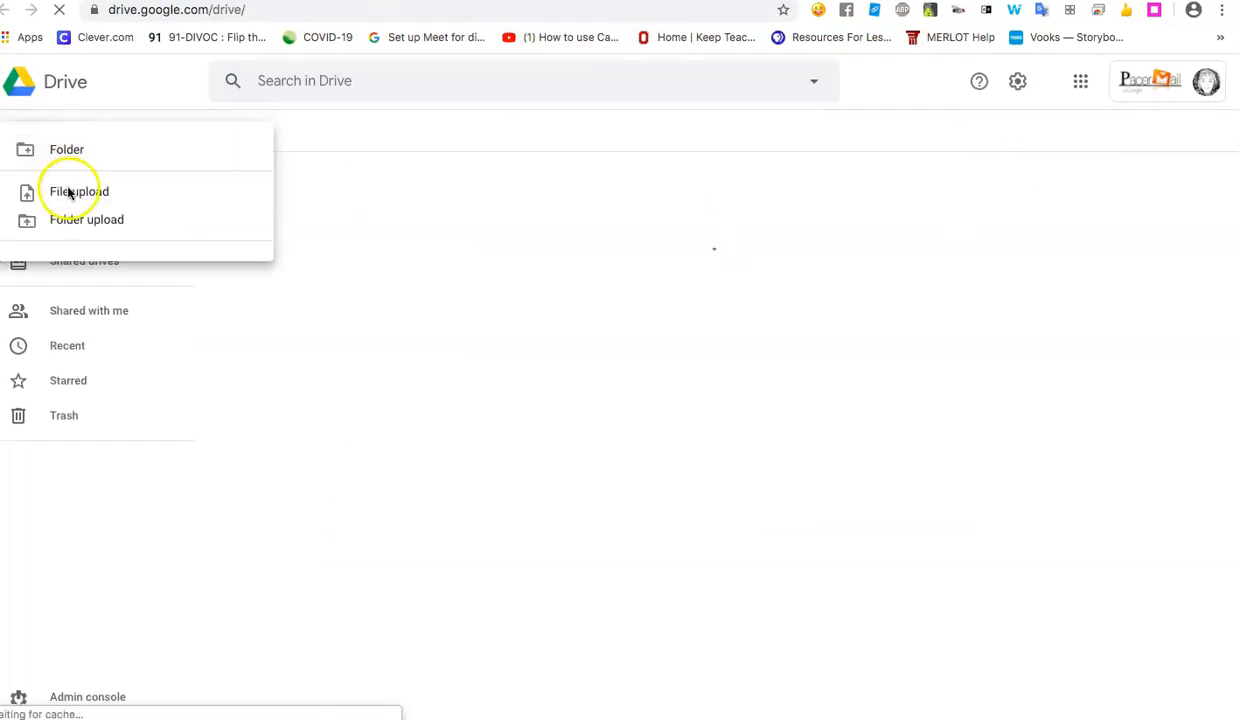
click(68, 191)
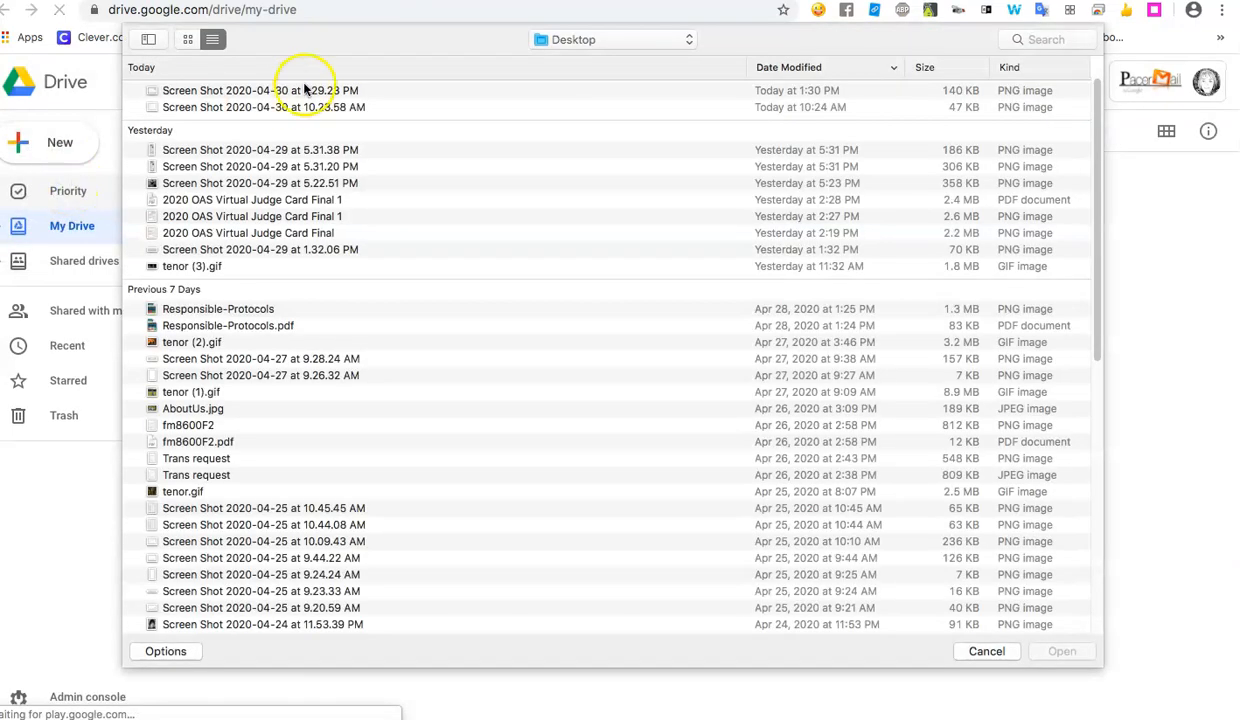
click(305, 90)
click(1062, 651)
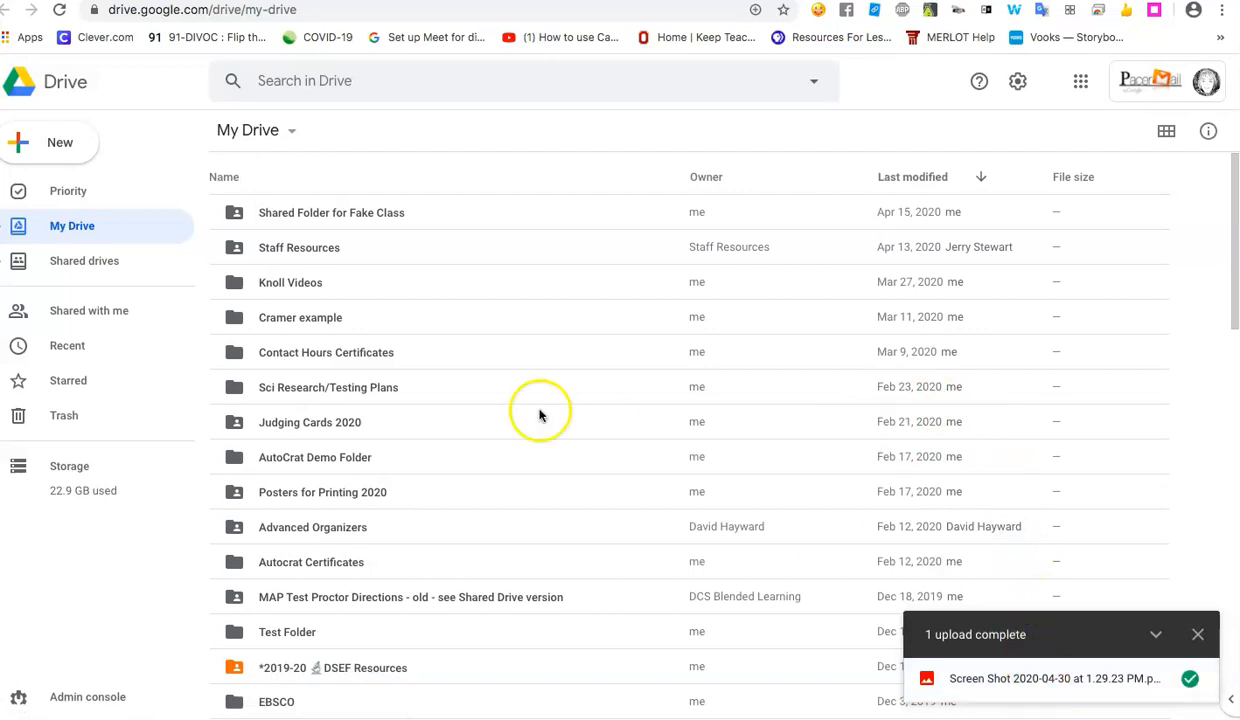
Step: Create a new Google Docs document and title it "Fractions 1"
click(52, 140)
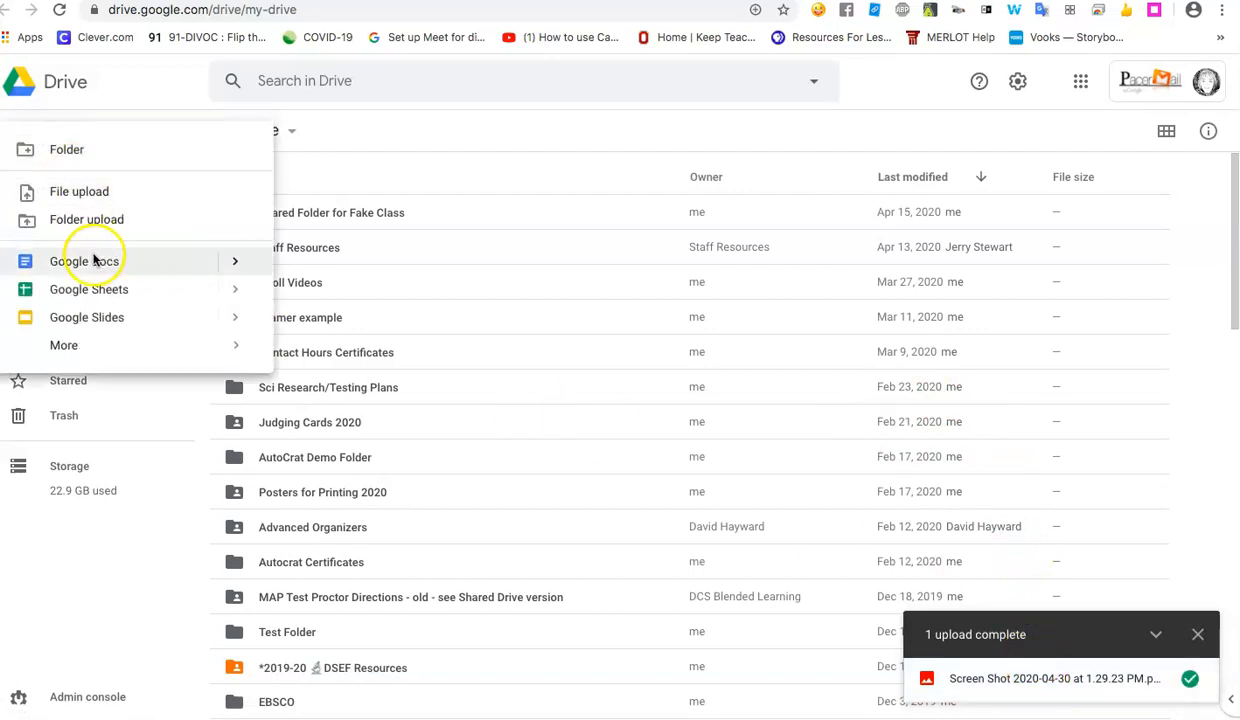
click(95, 259)
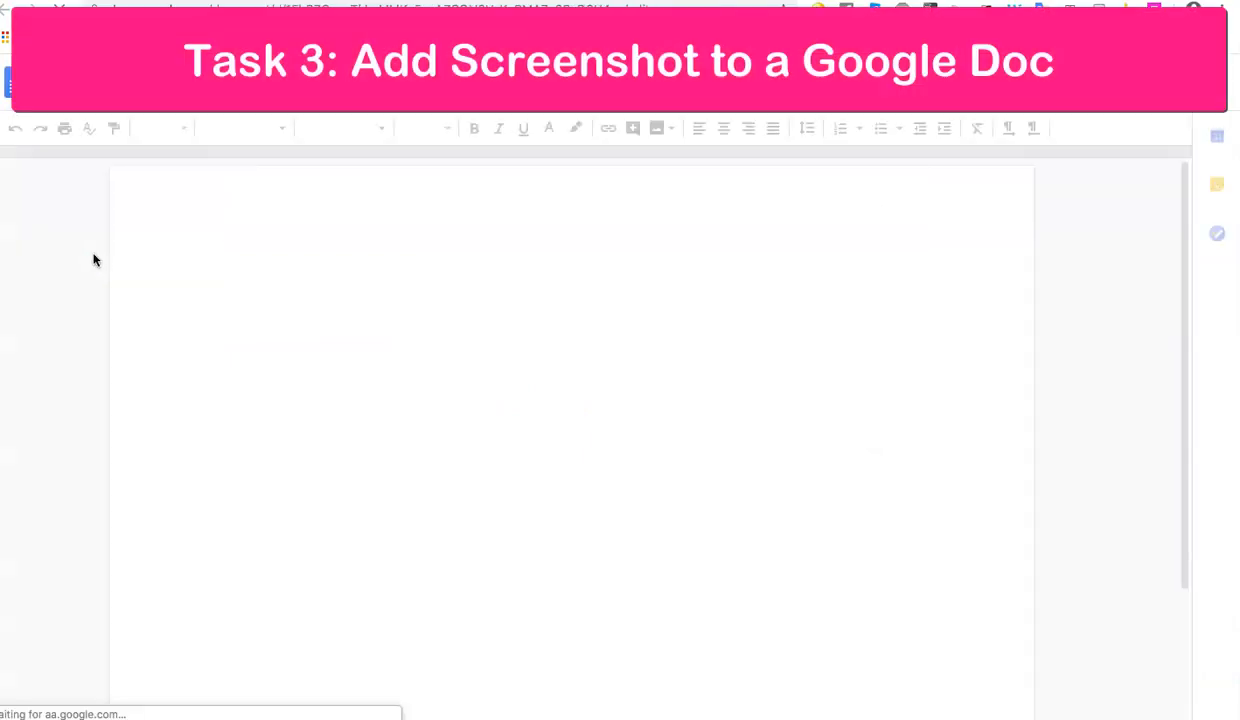
click(100, 72)
text(Fractions 1)
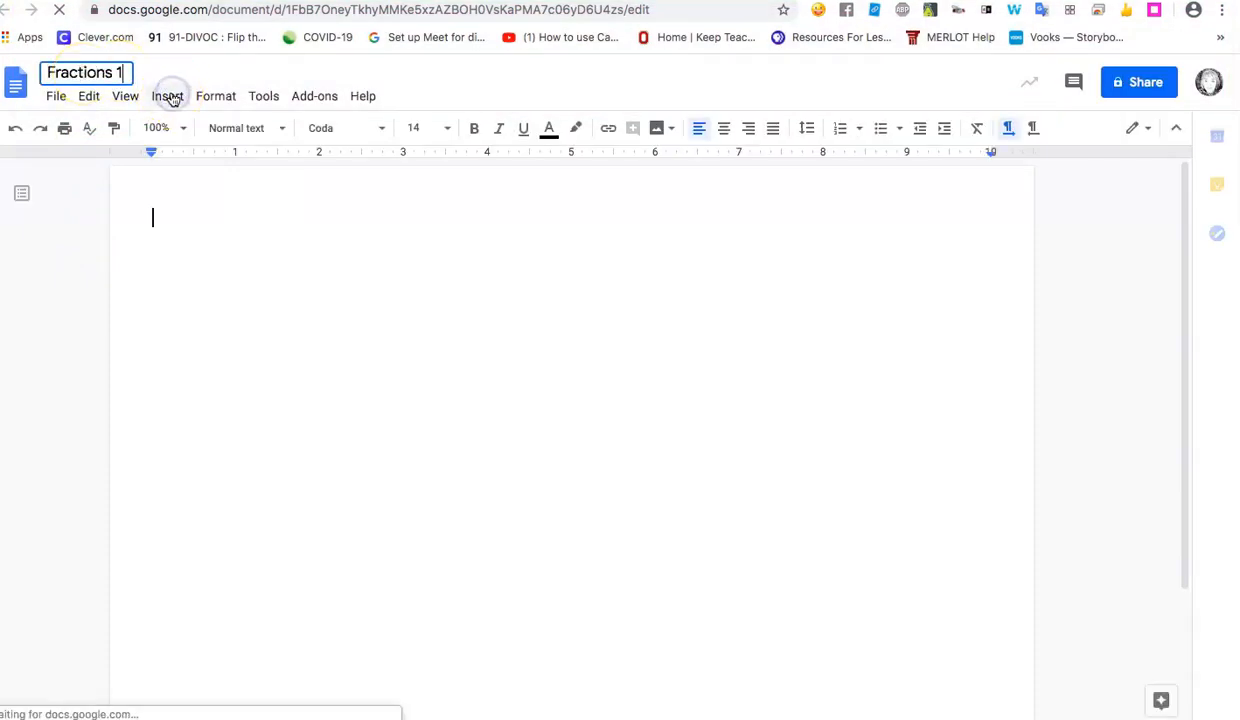
Step: Insert the uploaded worksheet screenshot from Drive into the blank document
click(168, 96)
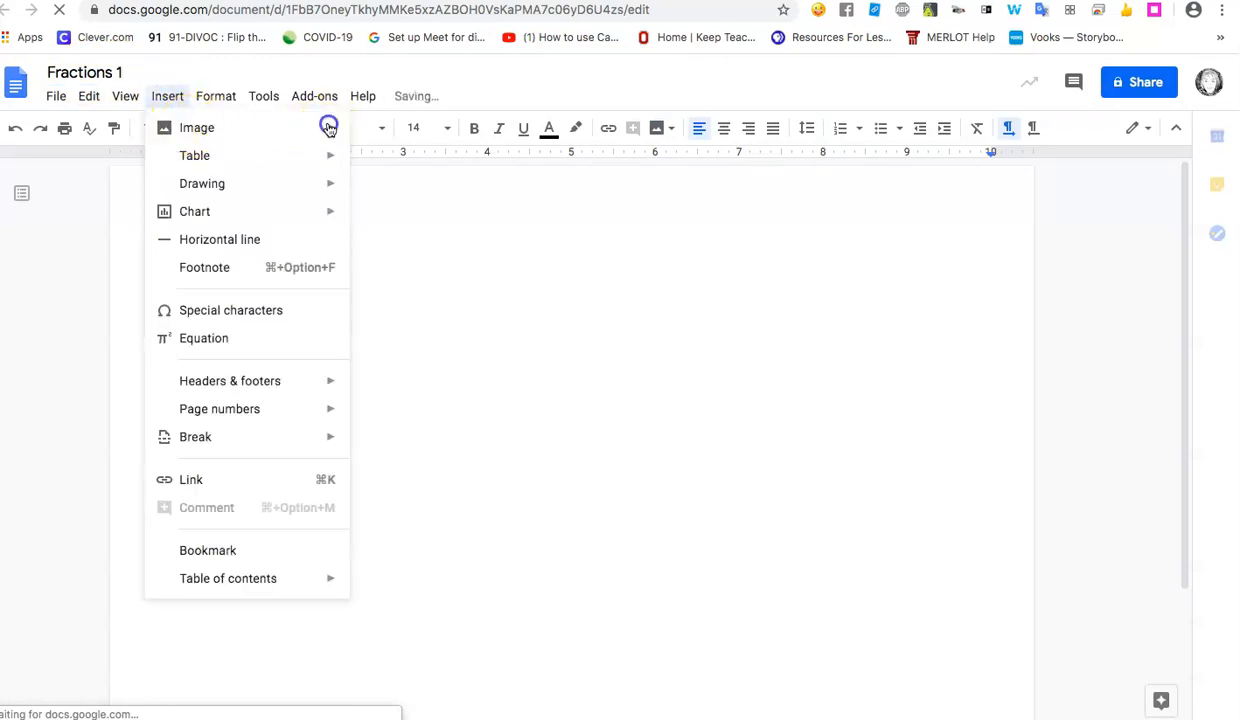
mouse_move(327, 127)
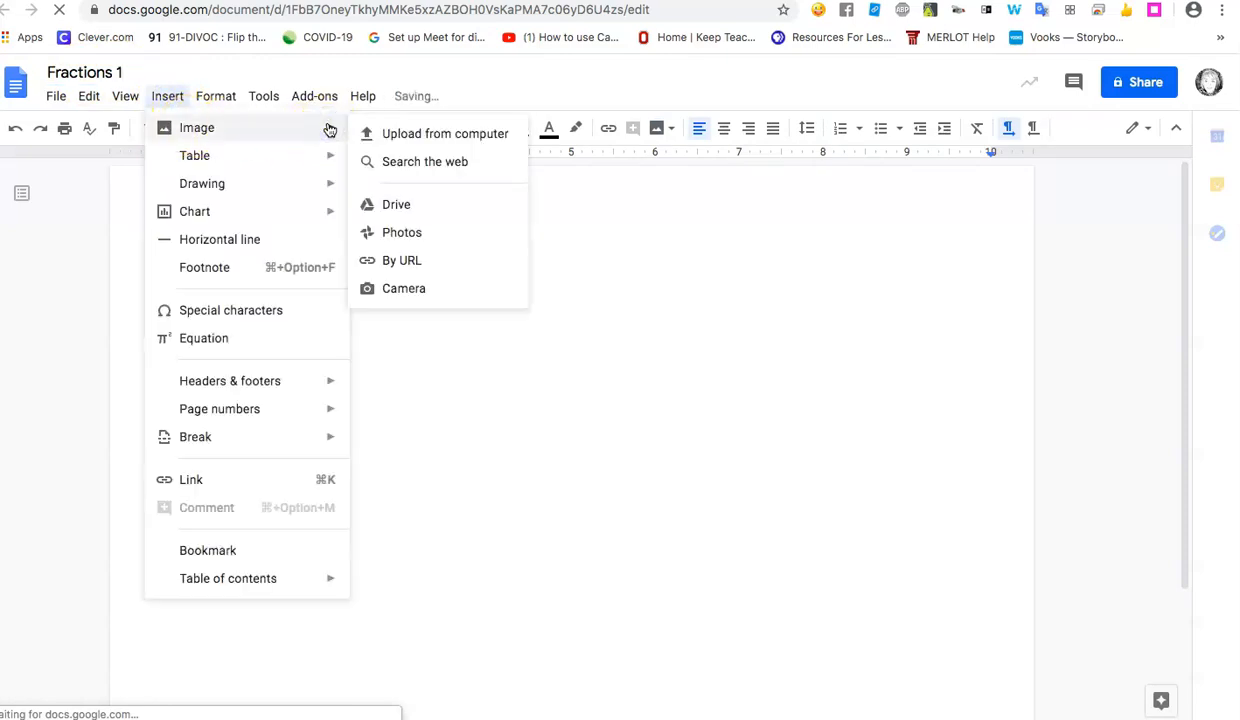
click(396, 205)
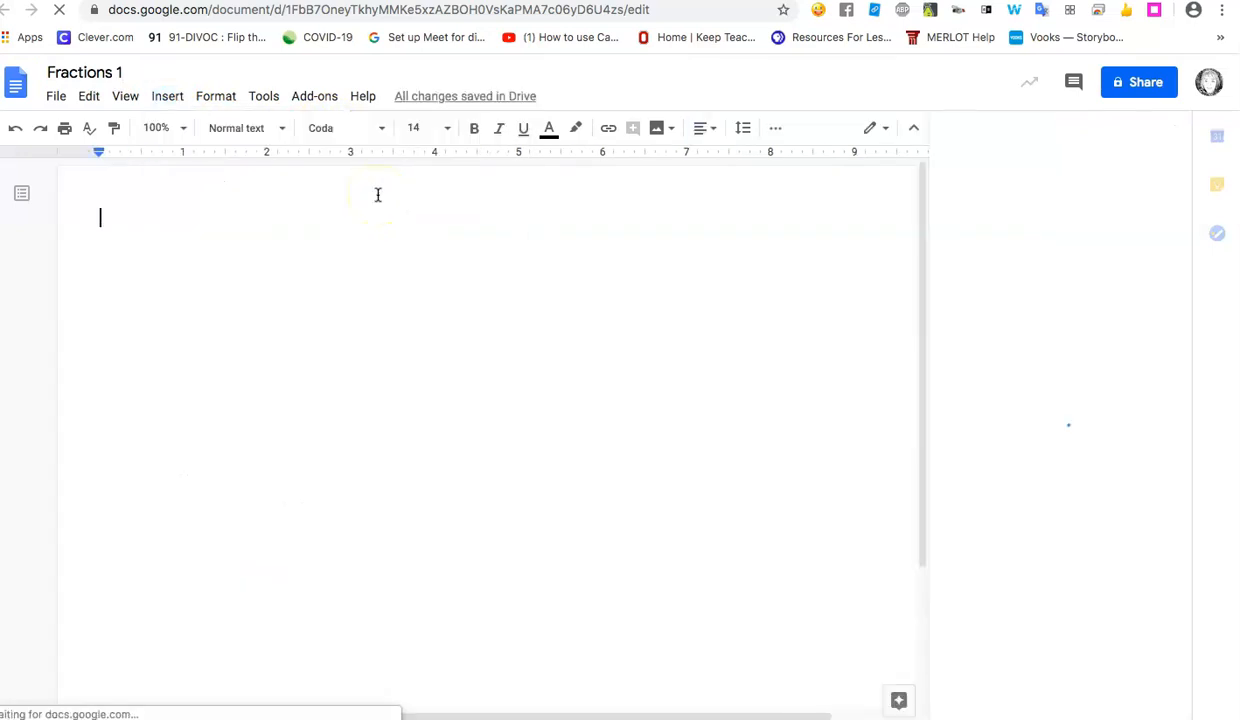
click(178, 99)
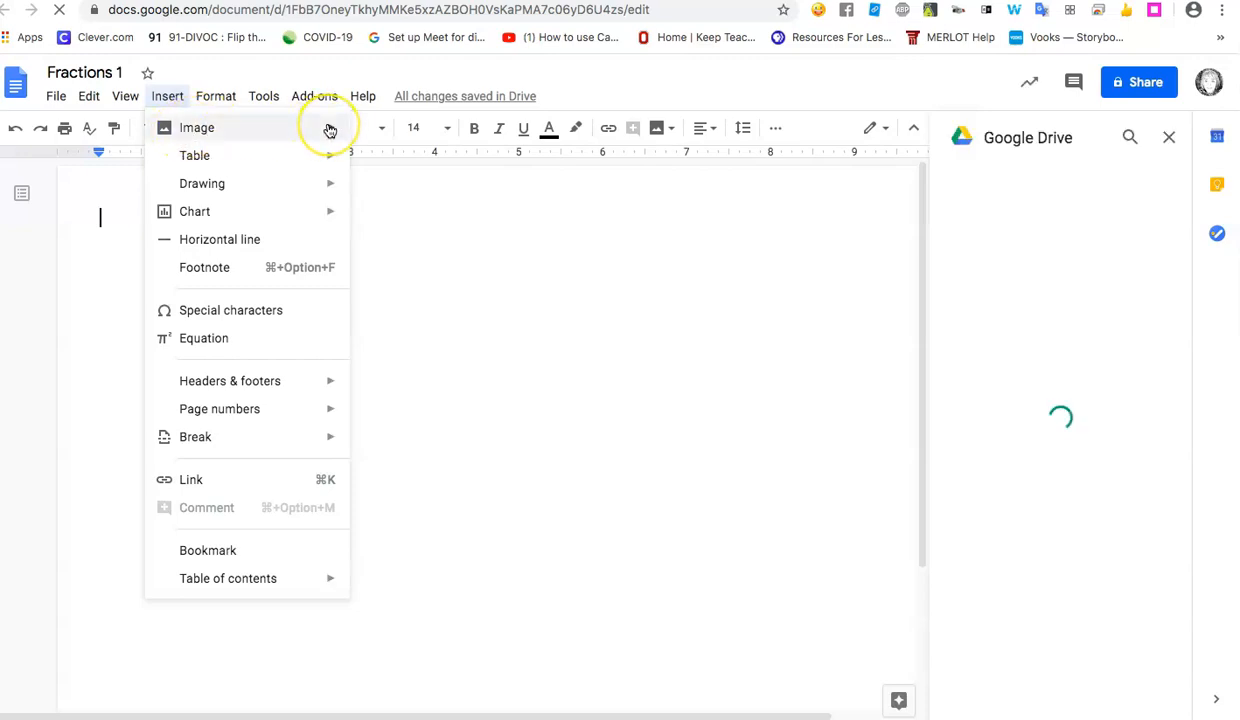
mouse_move(330, 130)
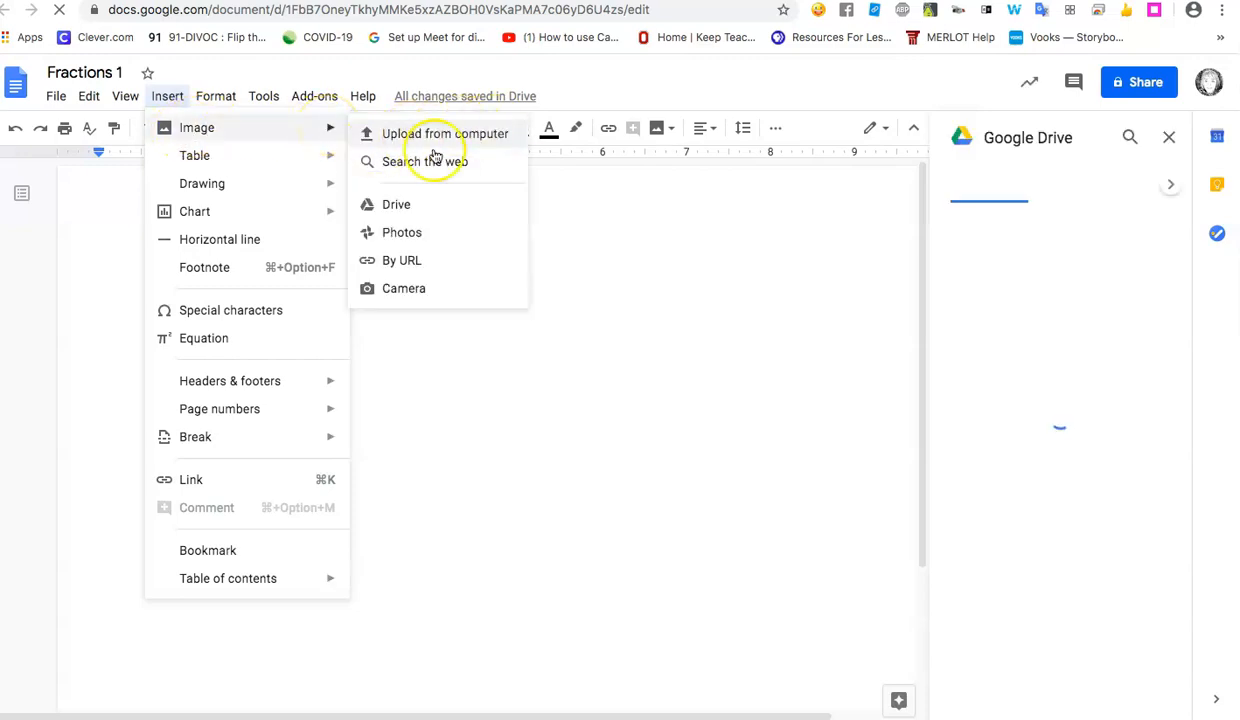
click(481, 133)
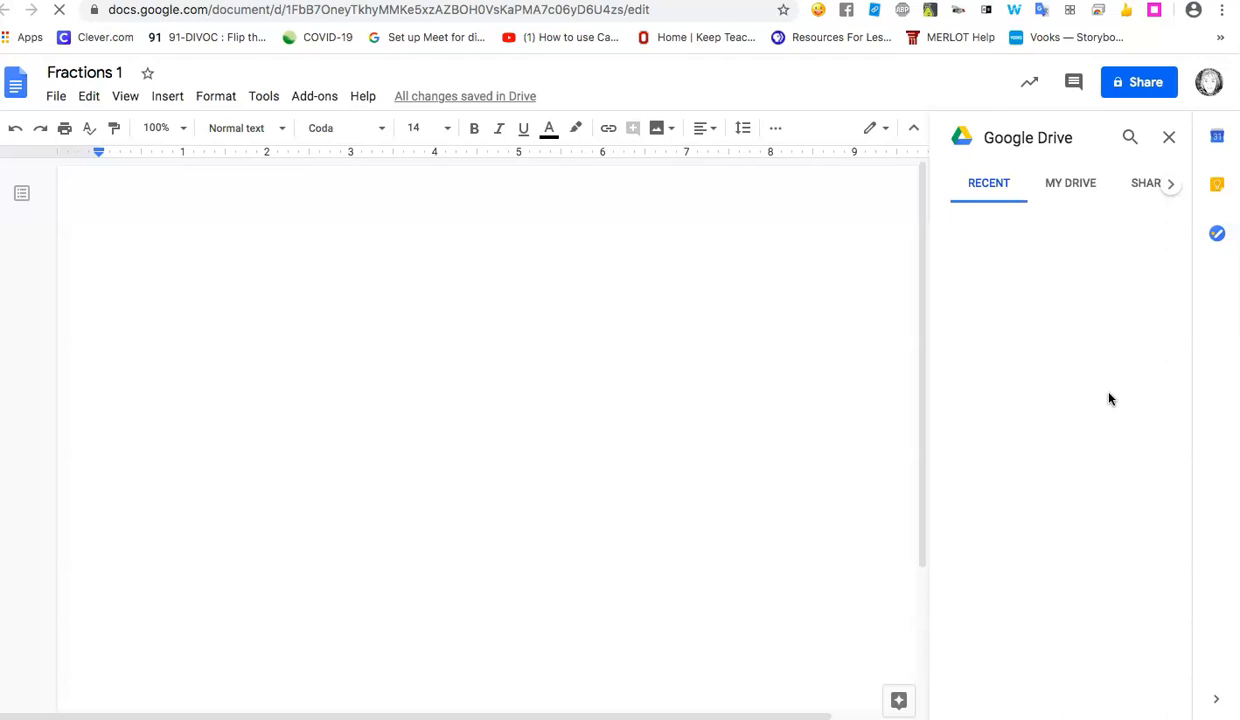
click(1000, 333)
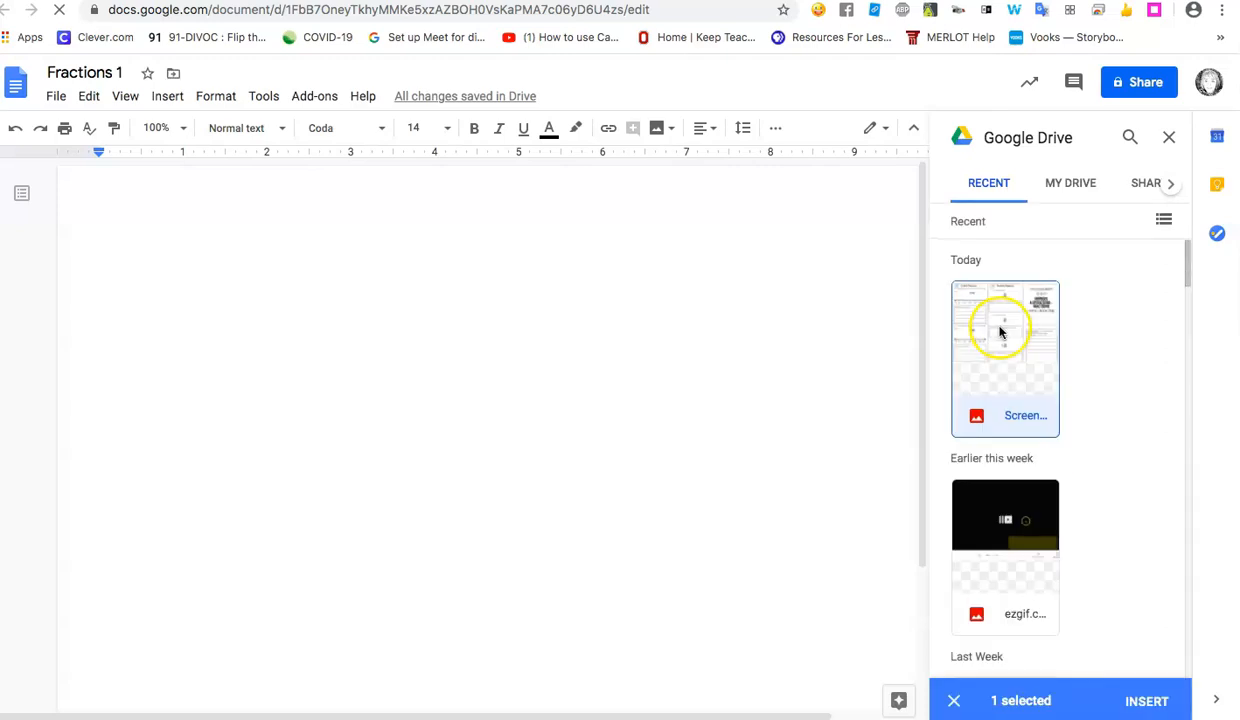
click(1143, 698)
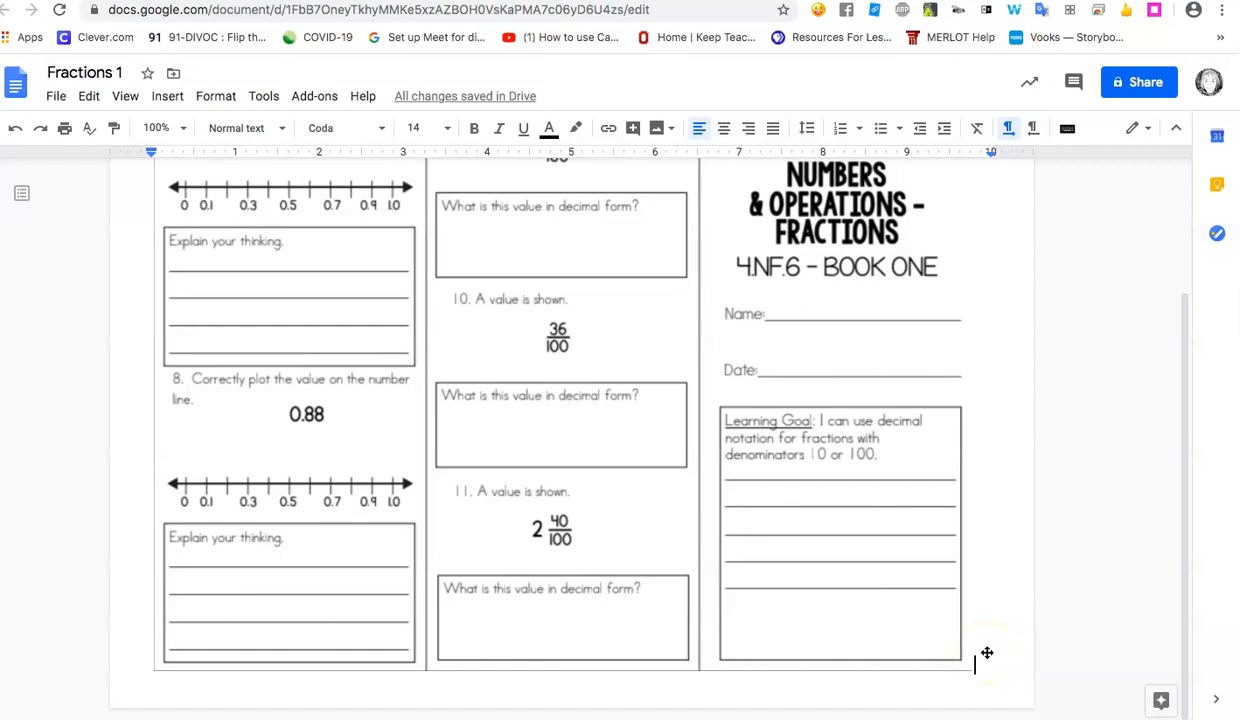
Step: Start a new line below the worksheet image and enter the question label "7." on the second page
key(Return)
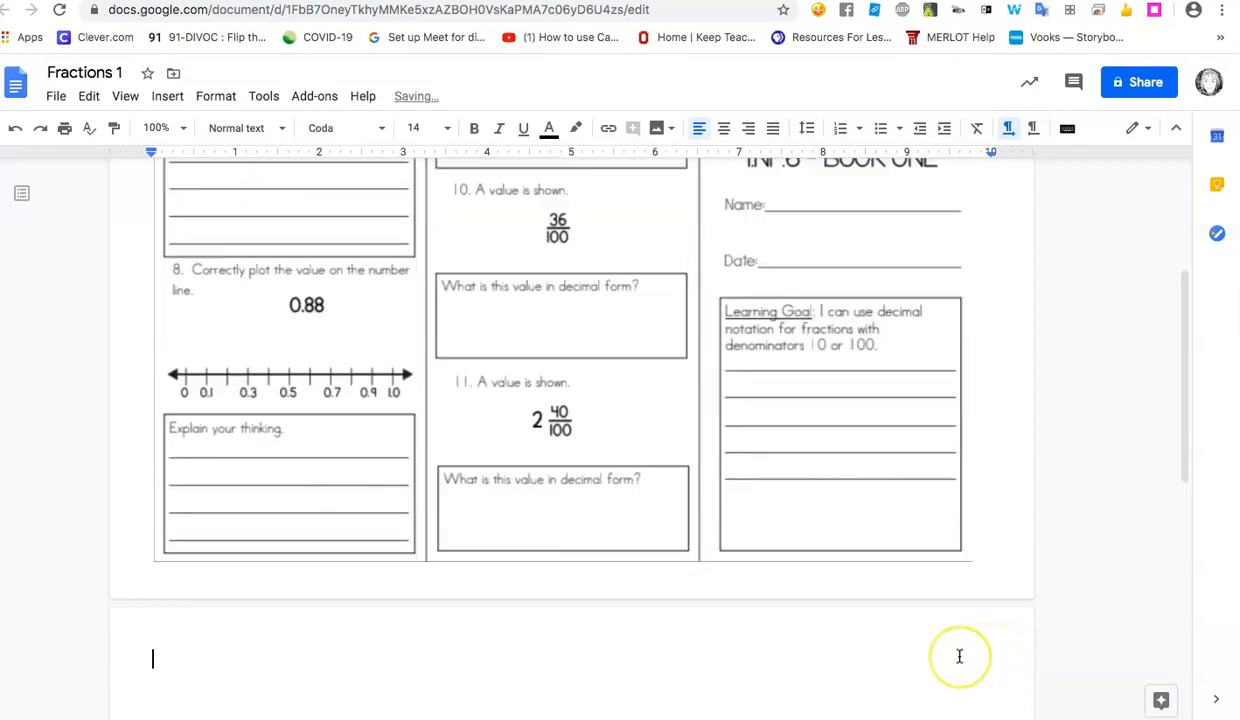
scroll(280, 496, down, 2)
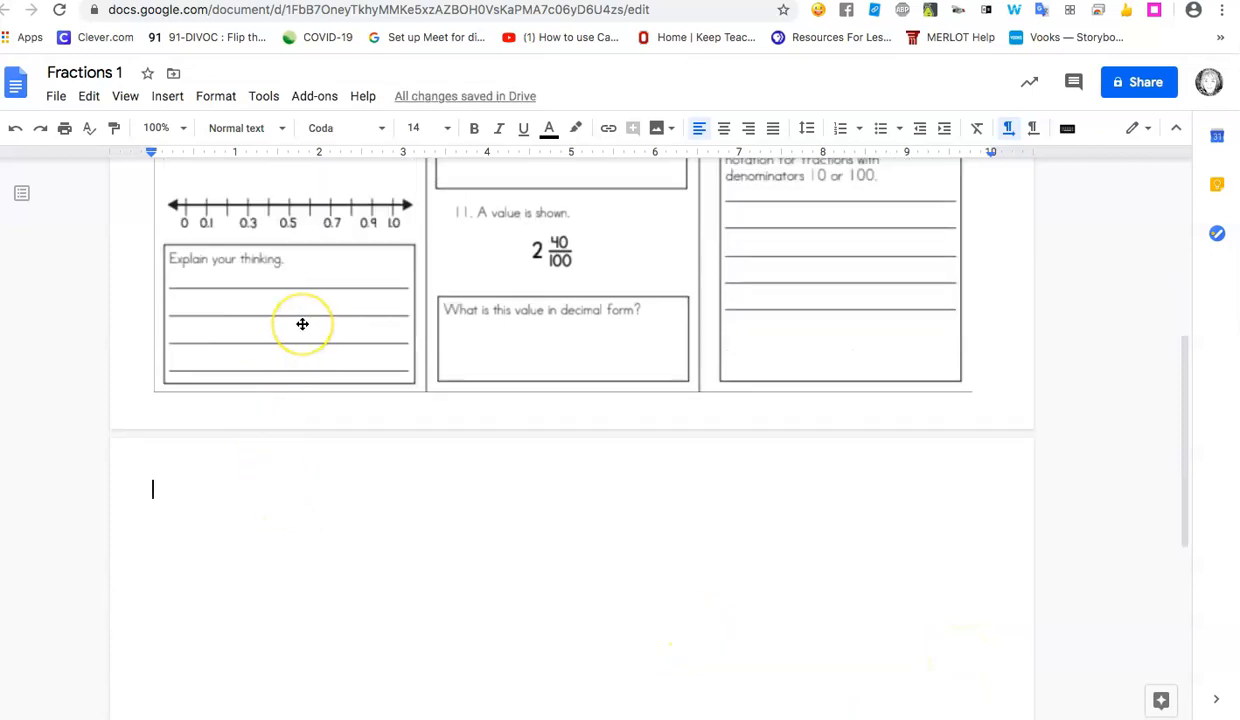
scroll(302, 323, up, 5)
scroll(302, 323, down, 2)
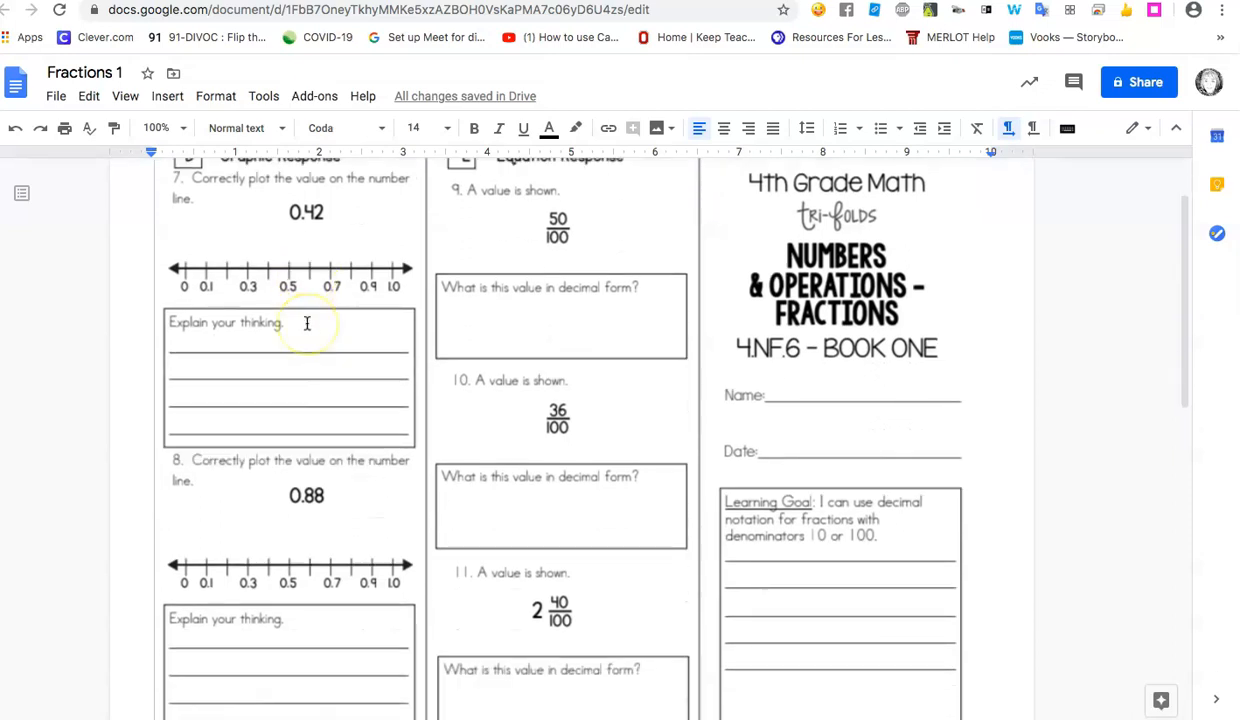
scroll(307, 323, down, 4)
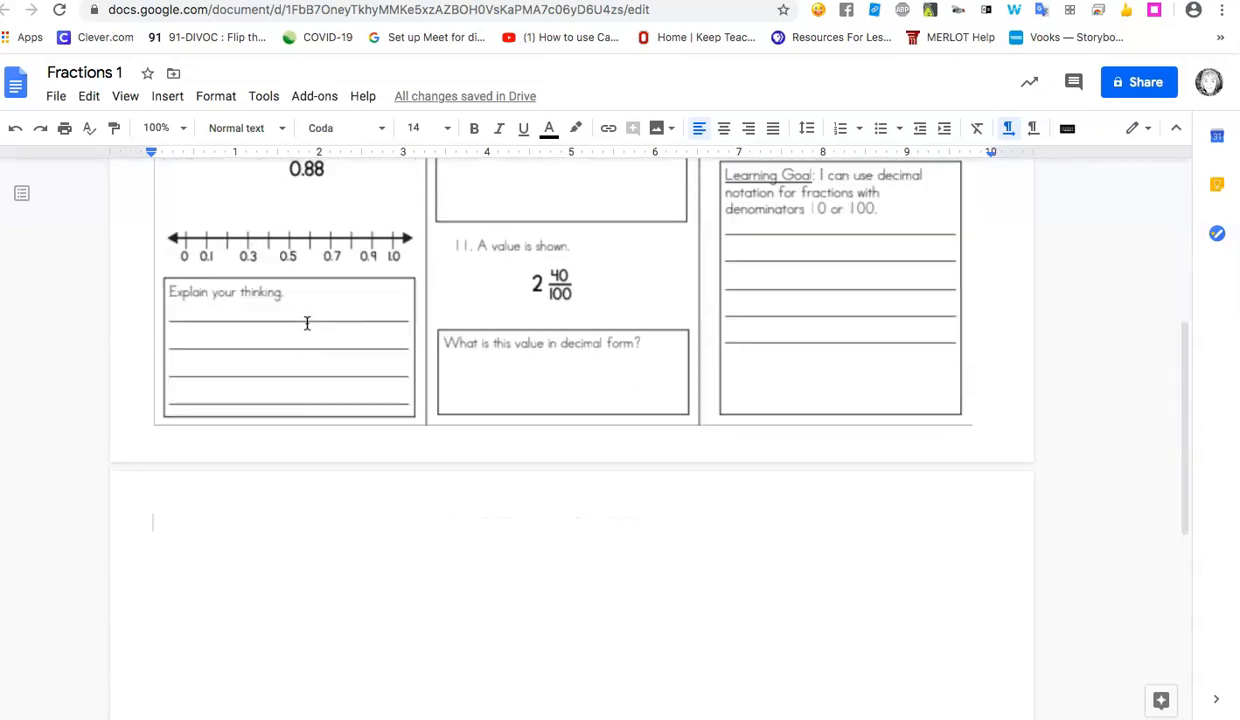
scroll(307, 323, up, 5)
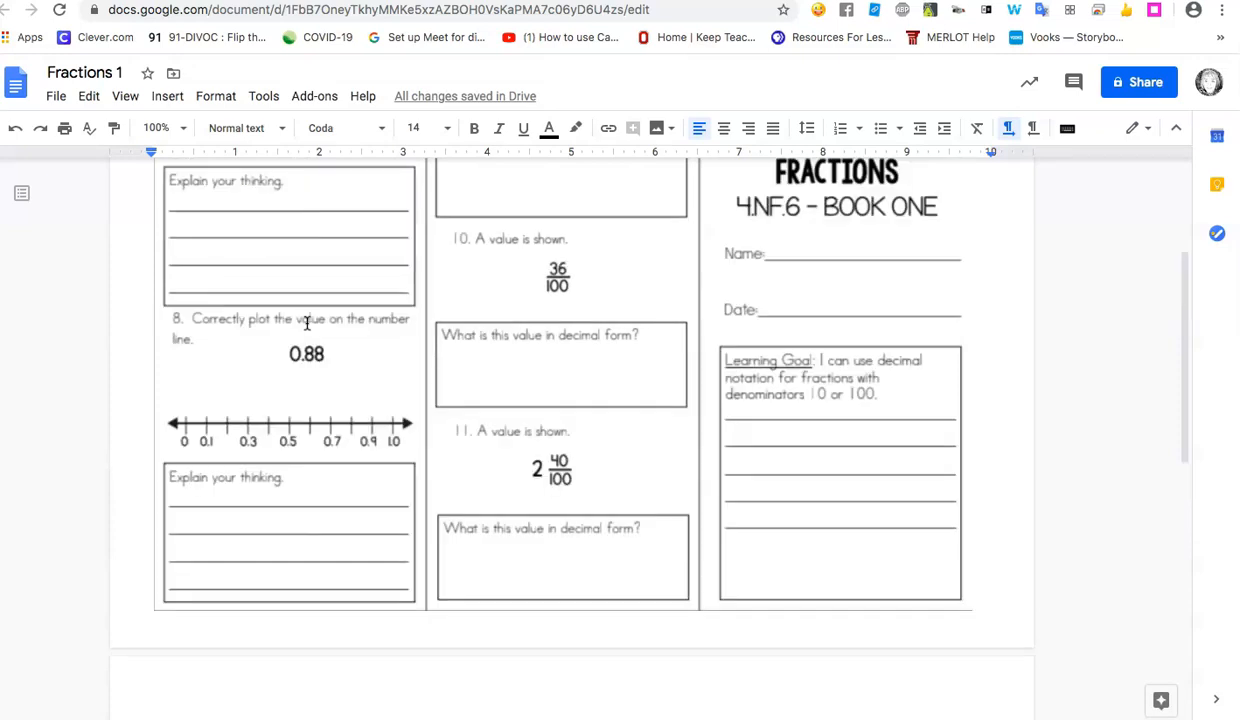
scroll(307, 323, down, 5)
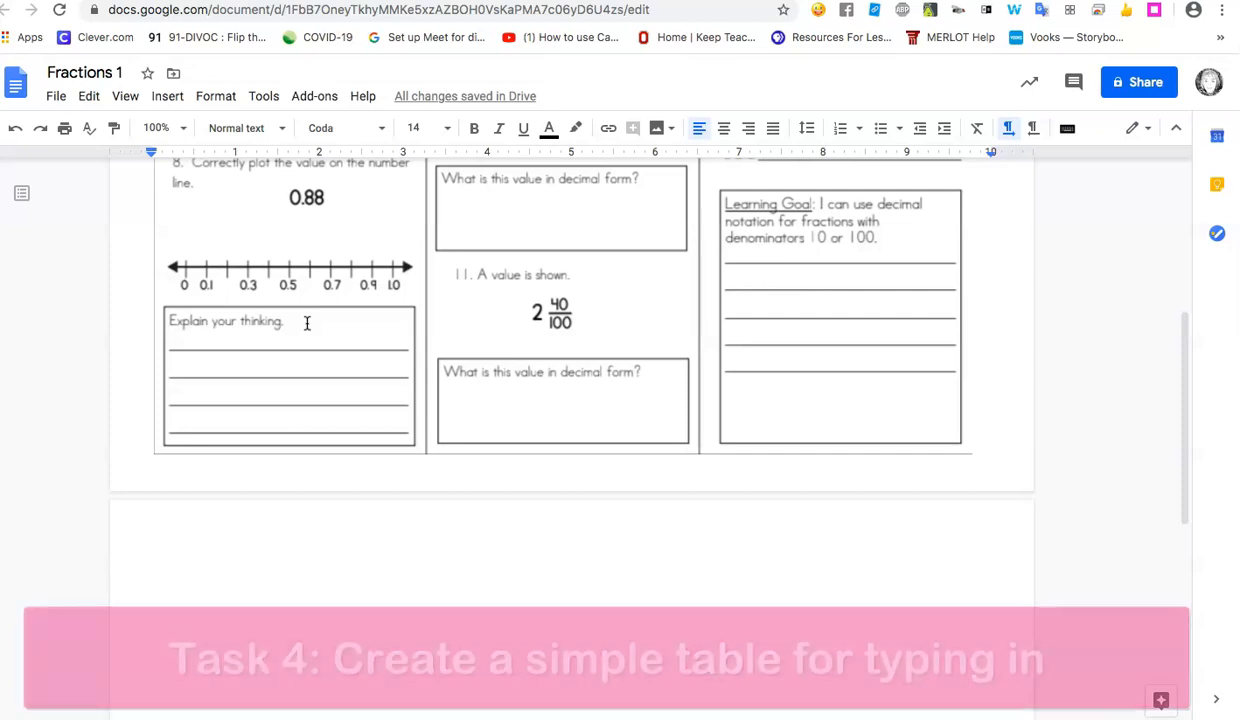
scroll(307, 323, down, 2)
click(199, 468)
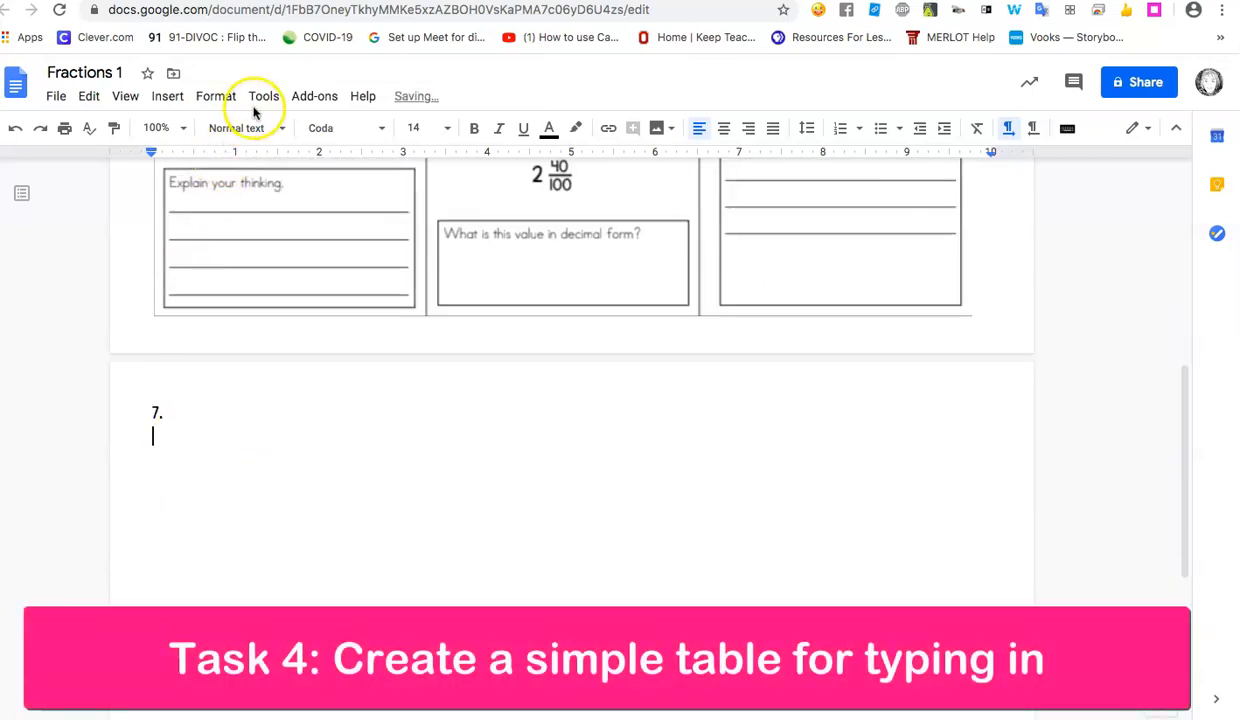
Step: Insert a 1 x 1 table under the "7." label and remove the blank line between them
click(164, 97)
mouse_move(320, 157)
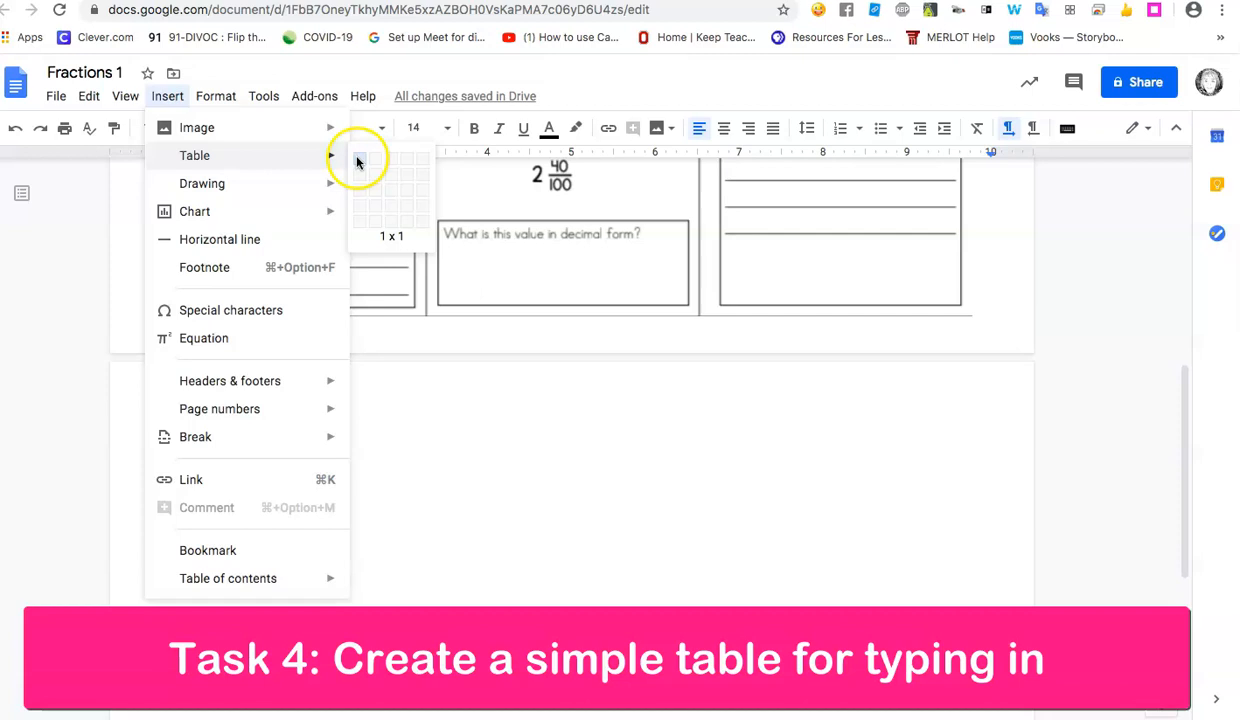
click(358, 162)
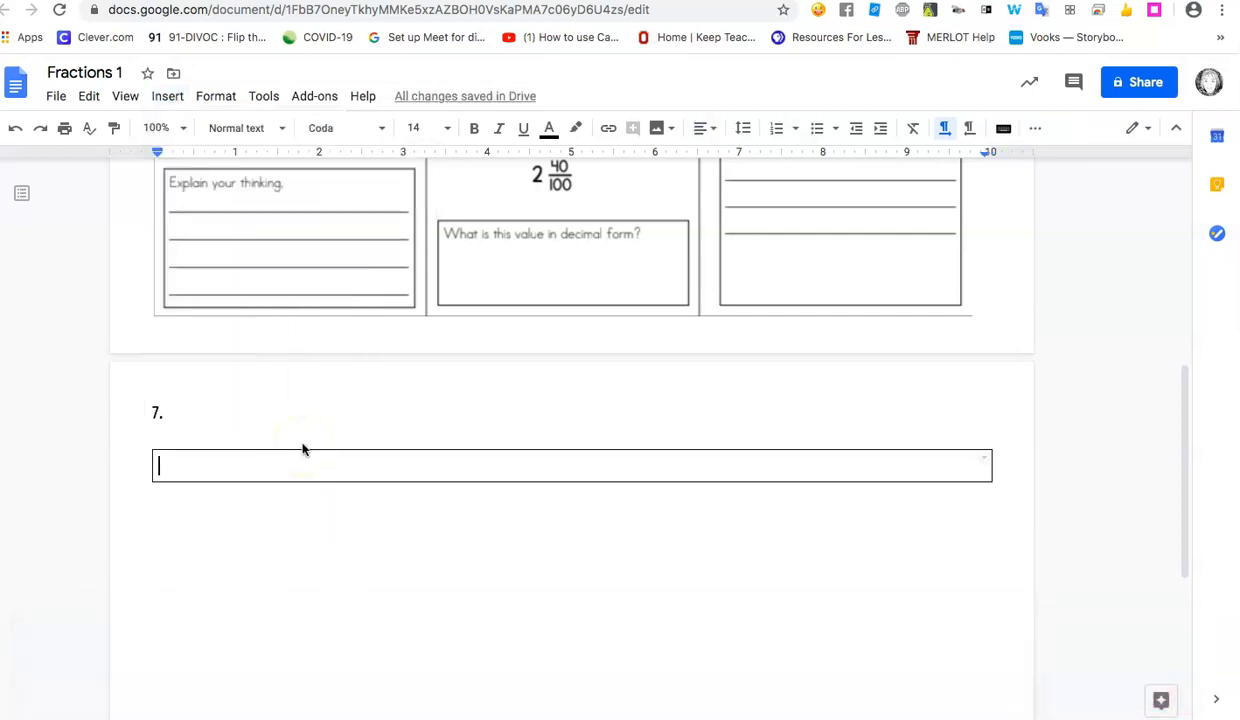
click(228, 440)
key(BackSpace)
click(194, 446)
Step: Examine the worksheet image's questions, number lines and "Explain your thinking" boxes on the first page
scroll(463, 322, up, 3)
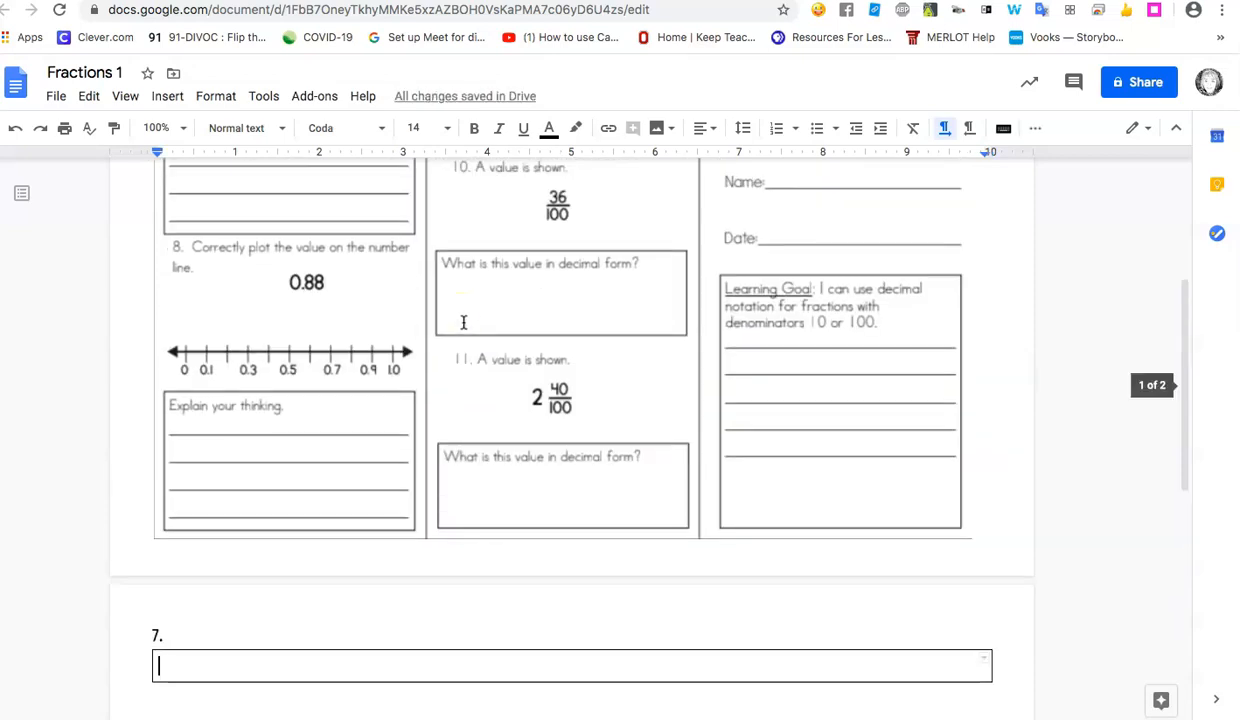
scroll(462, 320, up, 3)
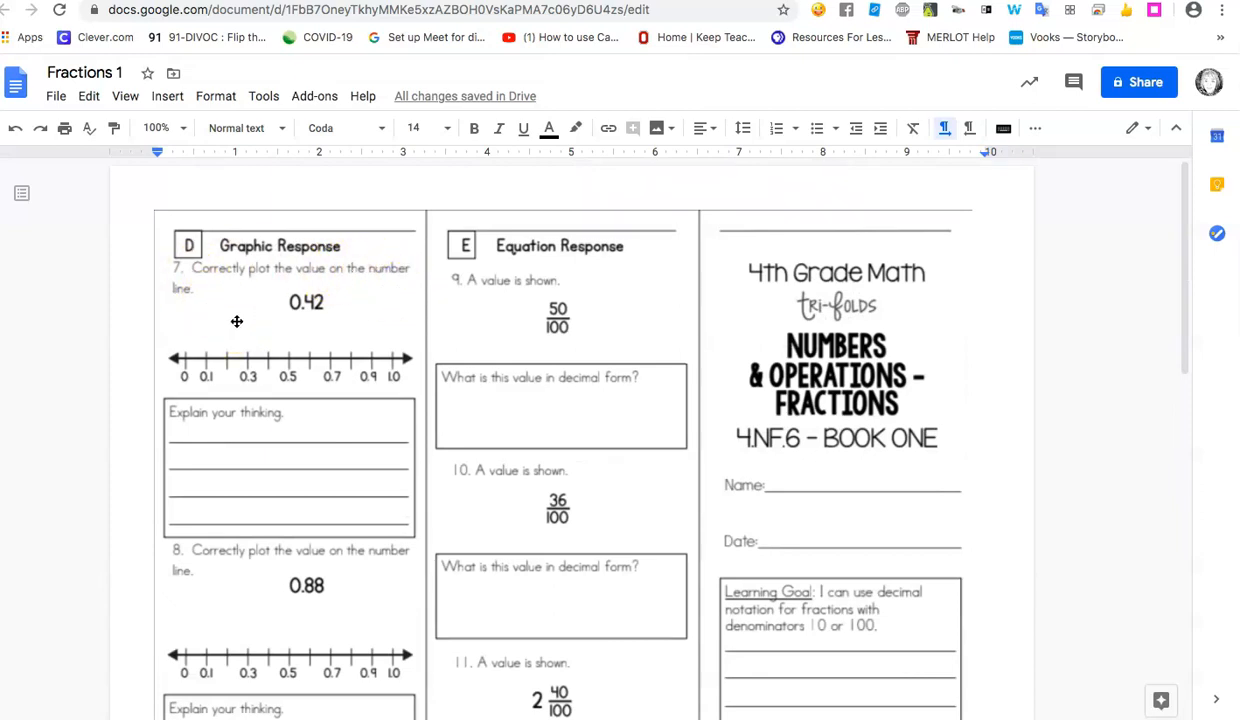
scroll(236, 321, down, 2)
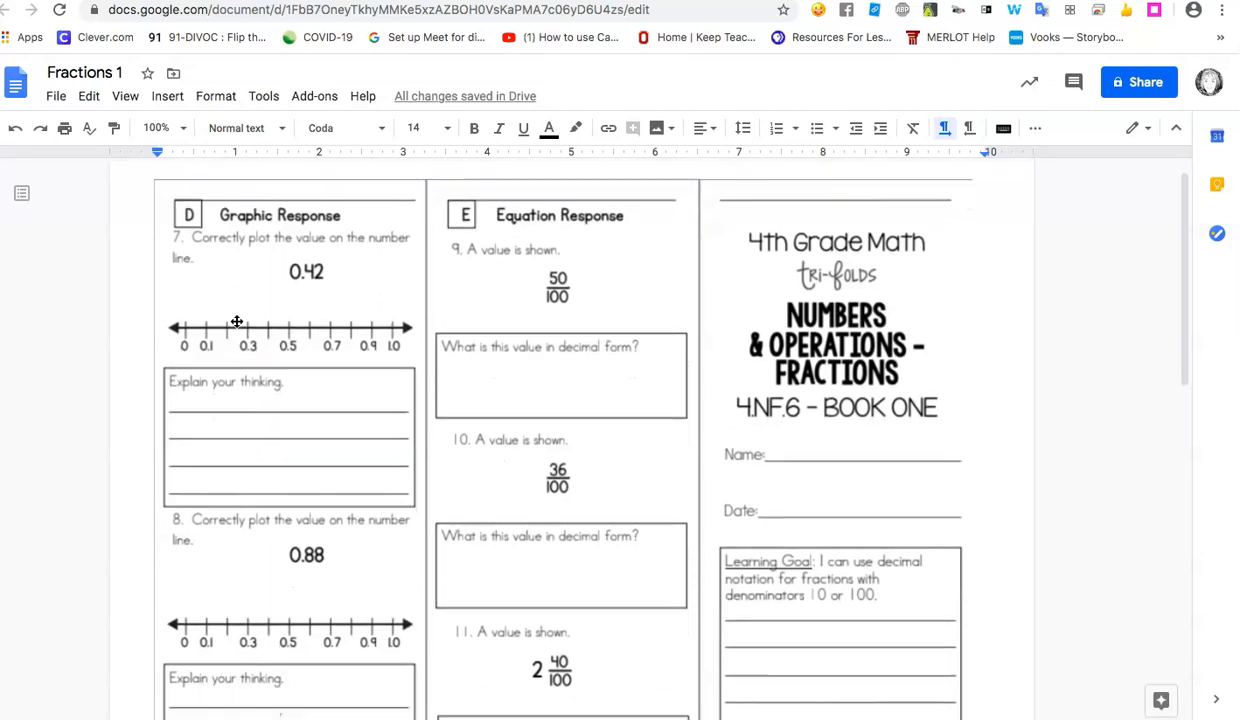
scroll(236, 321, down, 1)
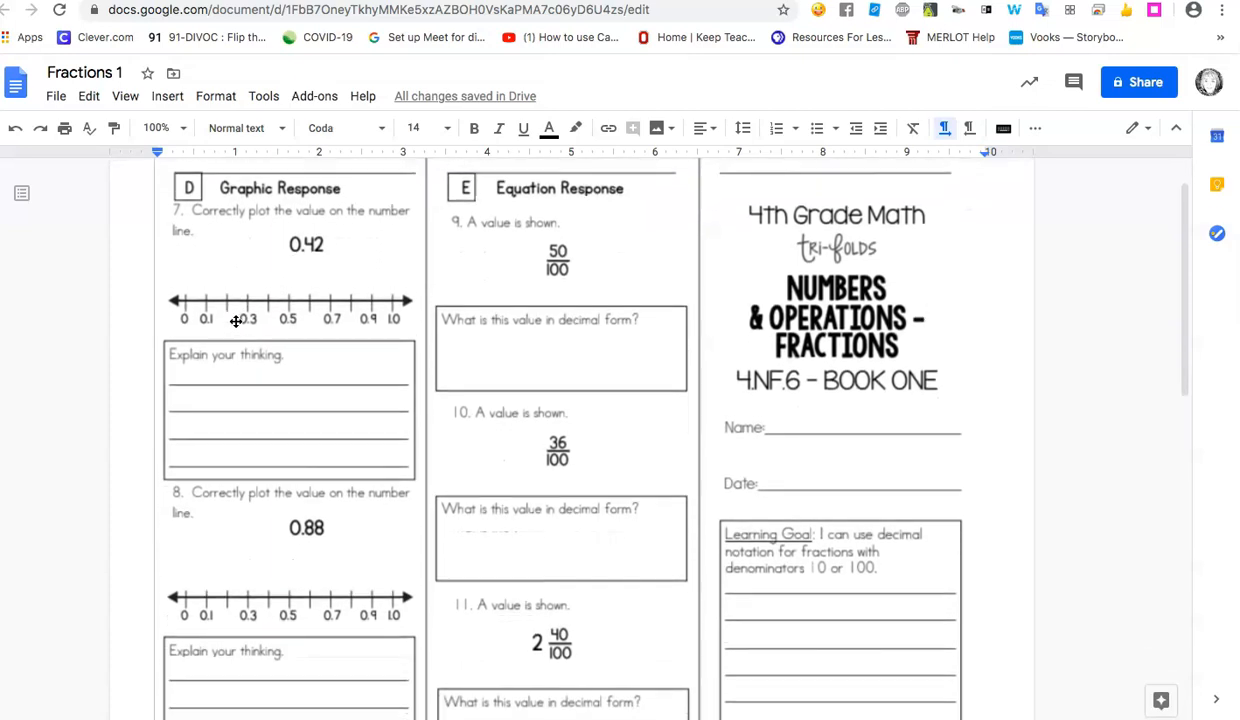
scroll(236, 321, down, 1)
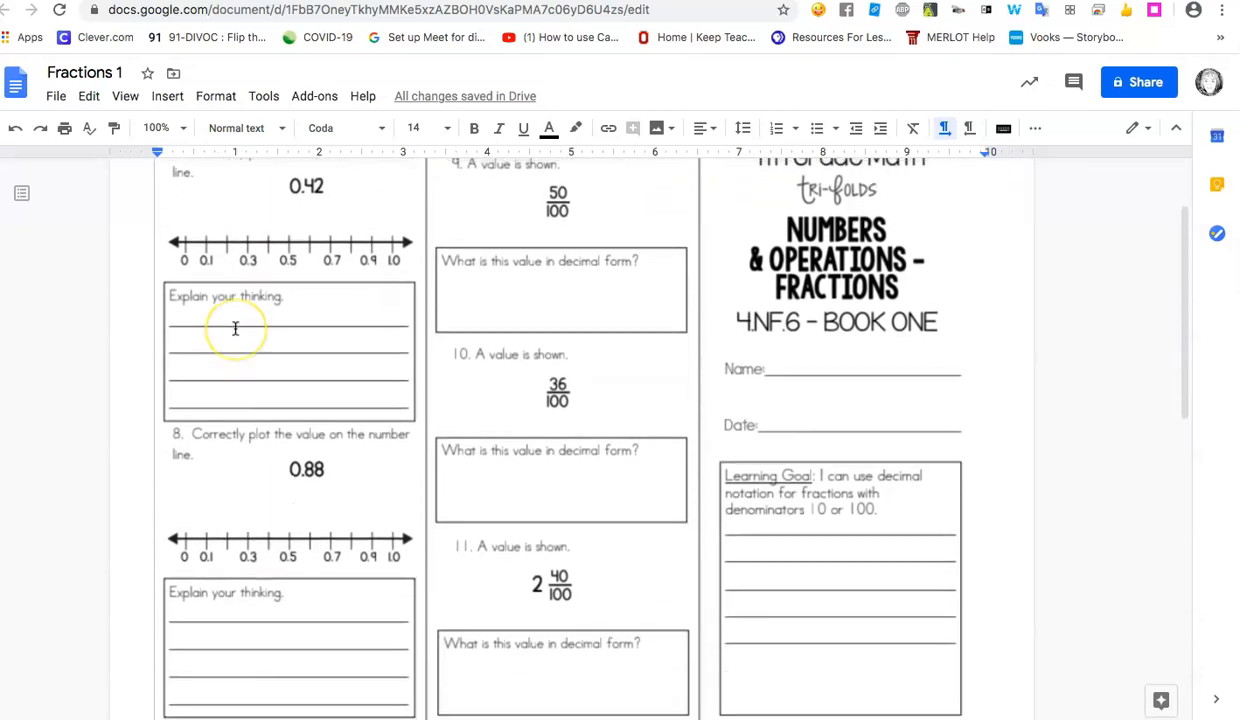
scroll(234, 327, up, 2)
scroll(236, 328, up, 1)
scroll(236, 328, down, 2)
scroll(236, 328, up, 1)
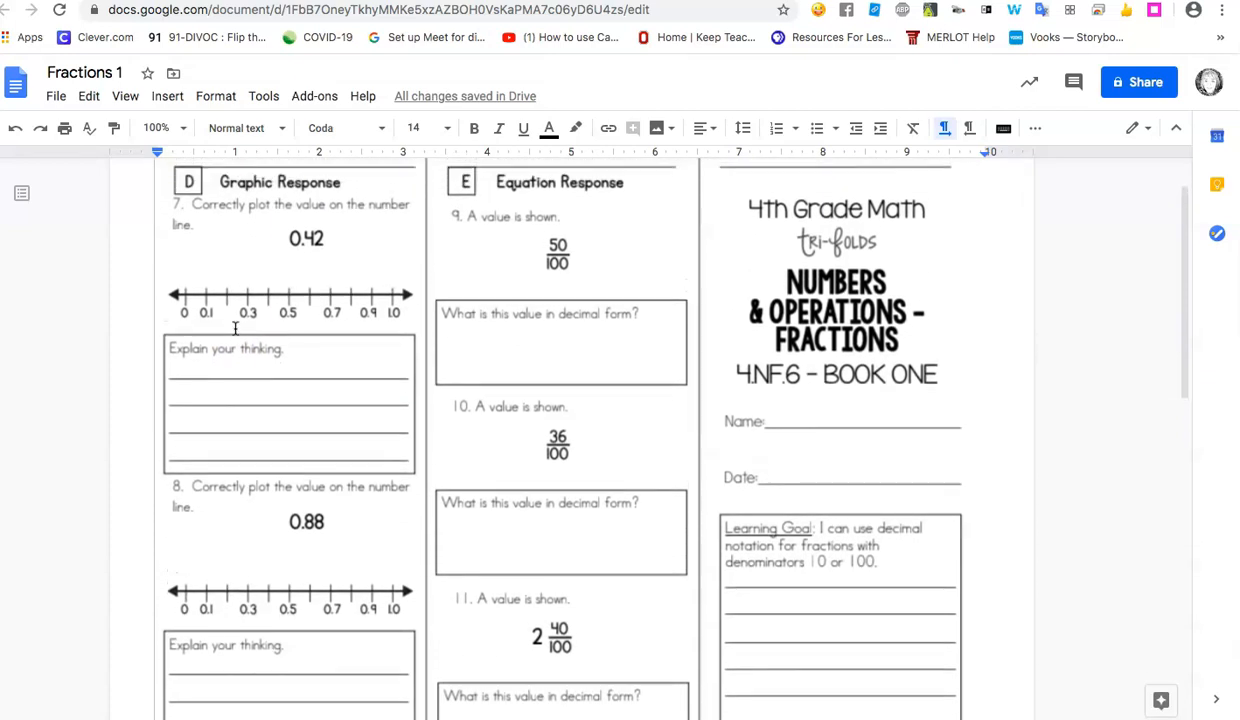
Step: Compare the worksheet image's questions and answer boxes with the question 7 table on the second page
scroll(235, 328, up, 1)
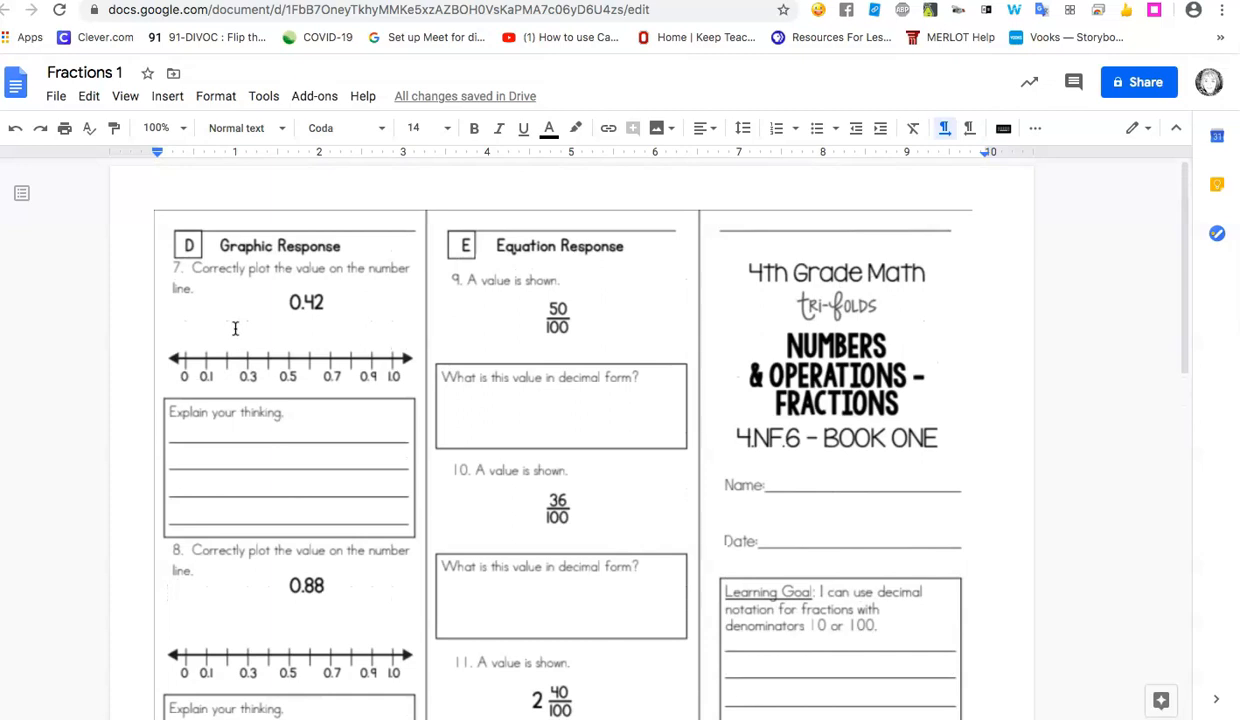
scroll(235, 328, down, 1)
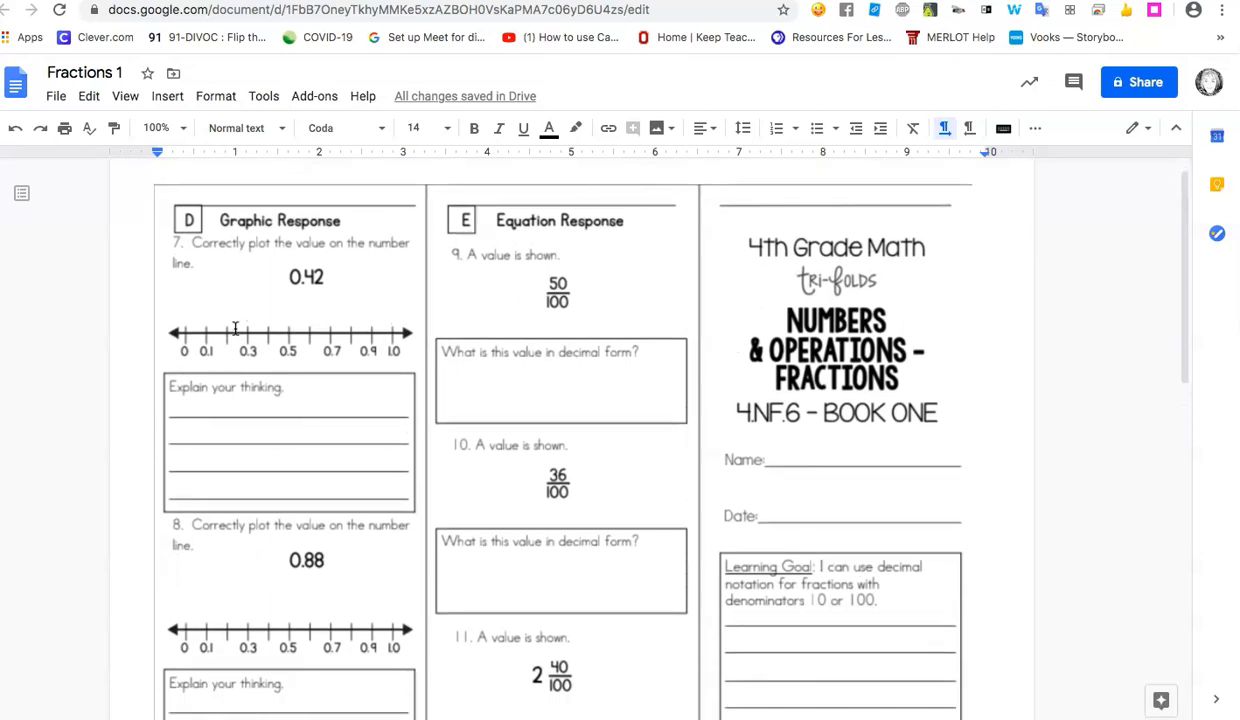
scroll(235, 328, up, 1)
scroll(235, 328, down, 10)
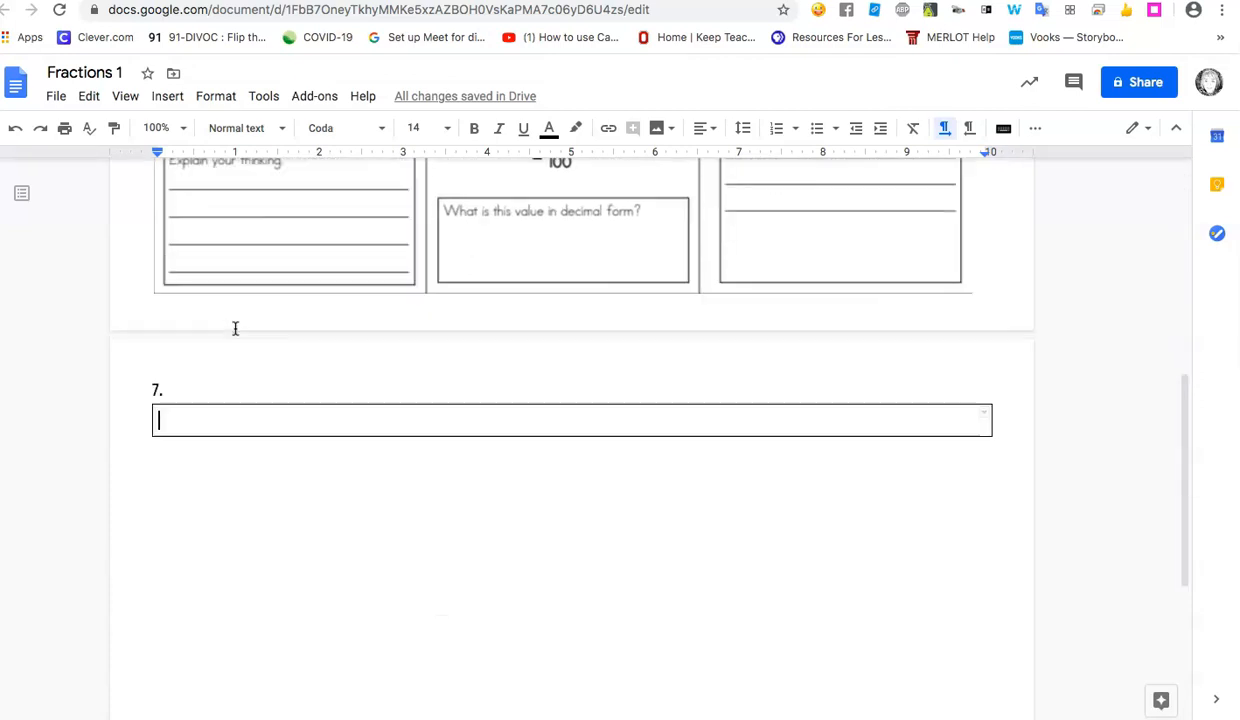
scroll(235, 328, up, 5)
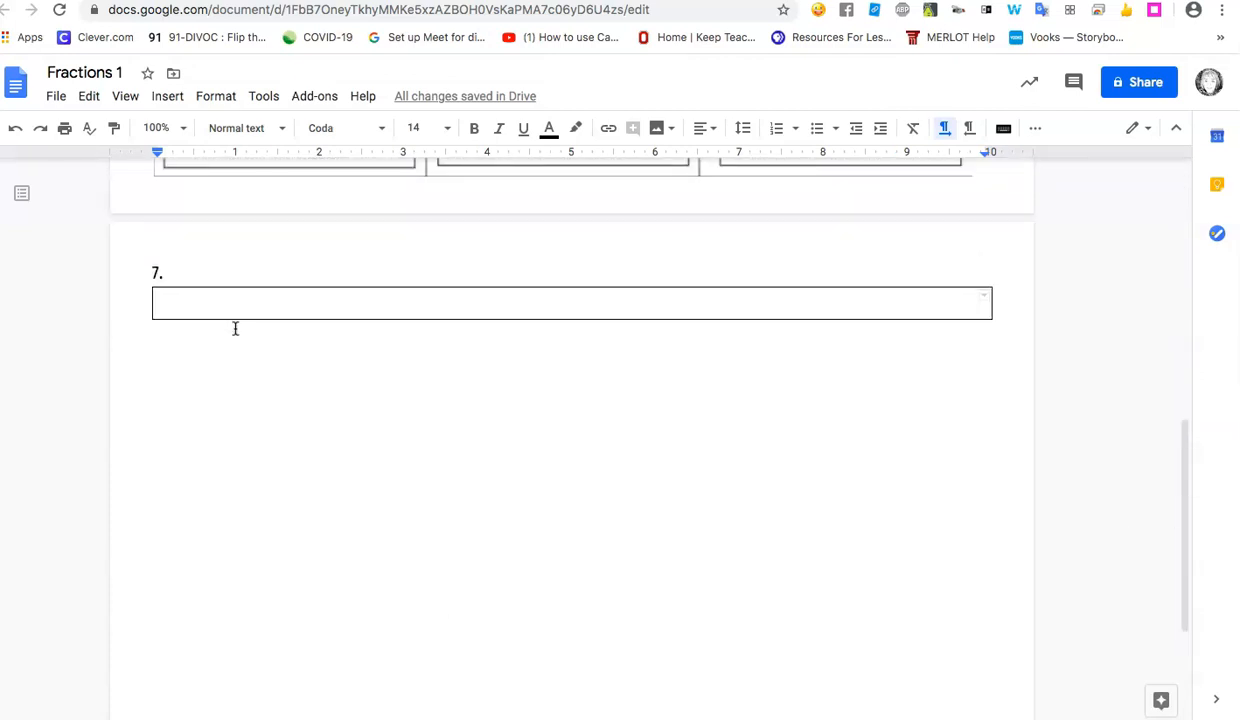
scroll(235, 328, up, 10)
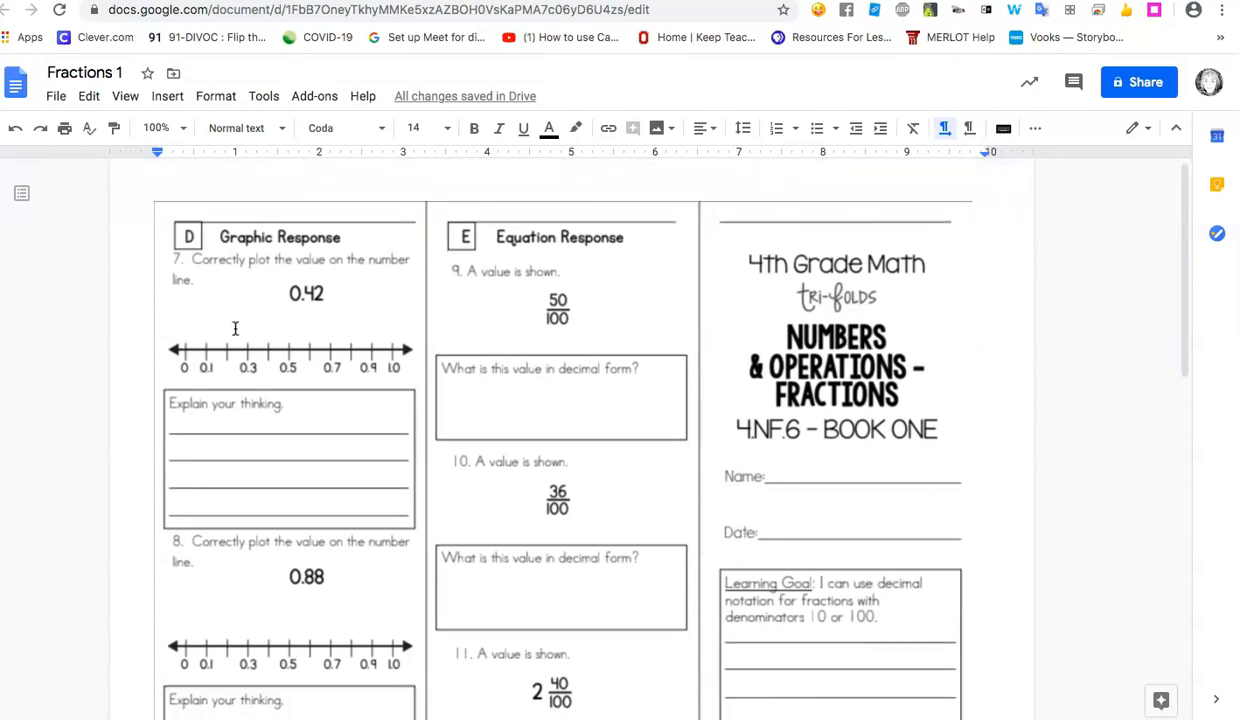
scroll(235, 328, down, 10)
scroll(235, 328, up, 3)
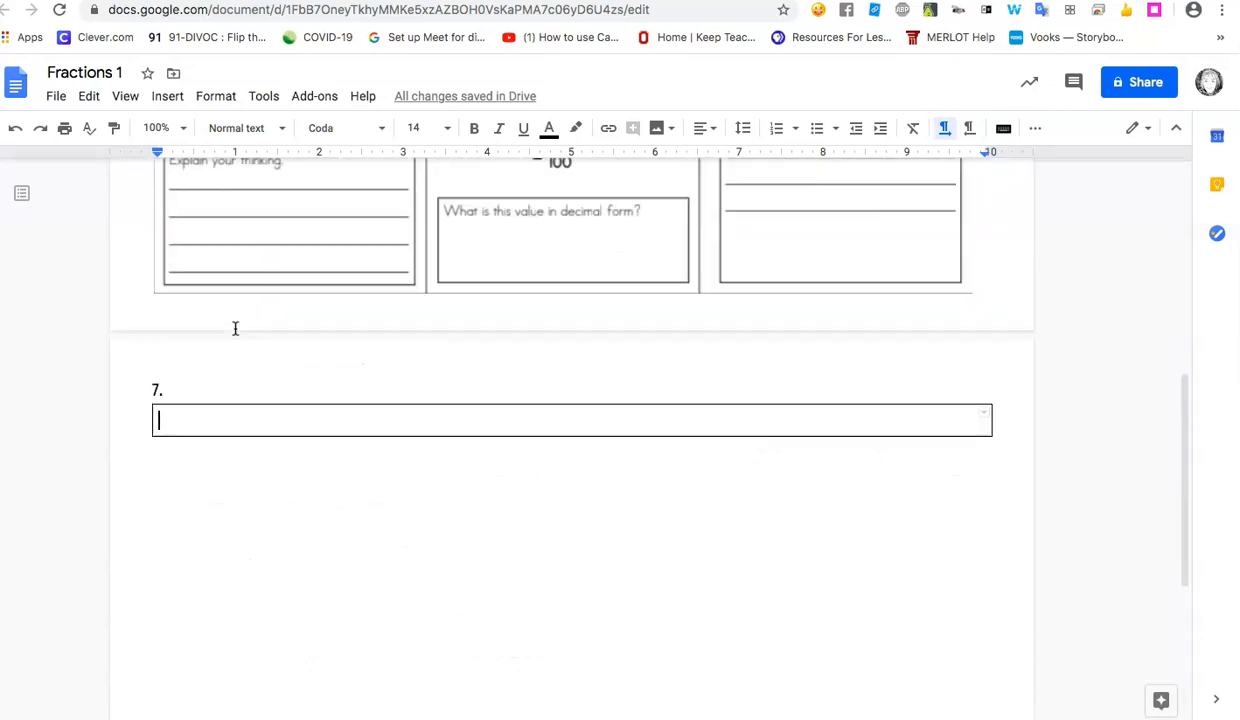
Step: Add the instruction "Type your answer and explain your thinking:" after the "7." label above the table
click(188, 421)
click(218, 390)
text(Type your answer and explain your thinkin)
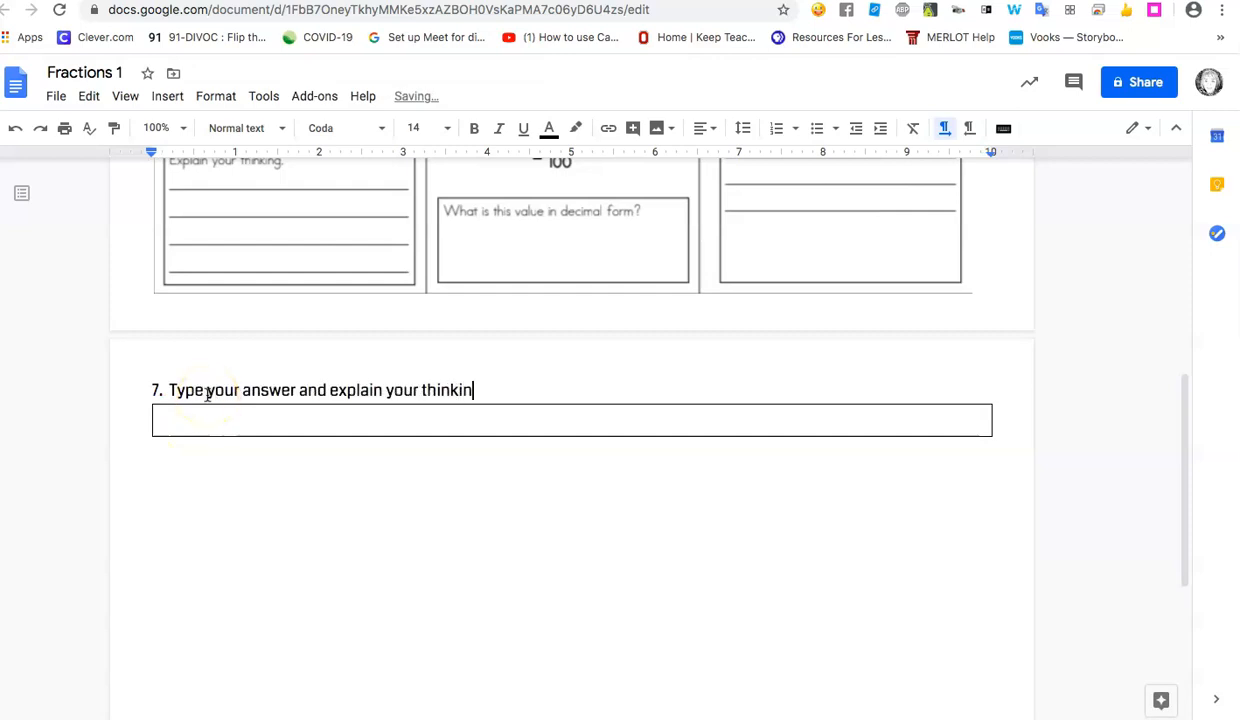
text(g:)
Step: Make the question 7 table one line taller and enter the question label "8." below it
click(1000, 423)
key(Return)
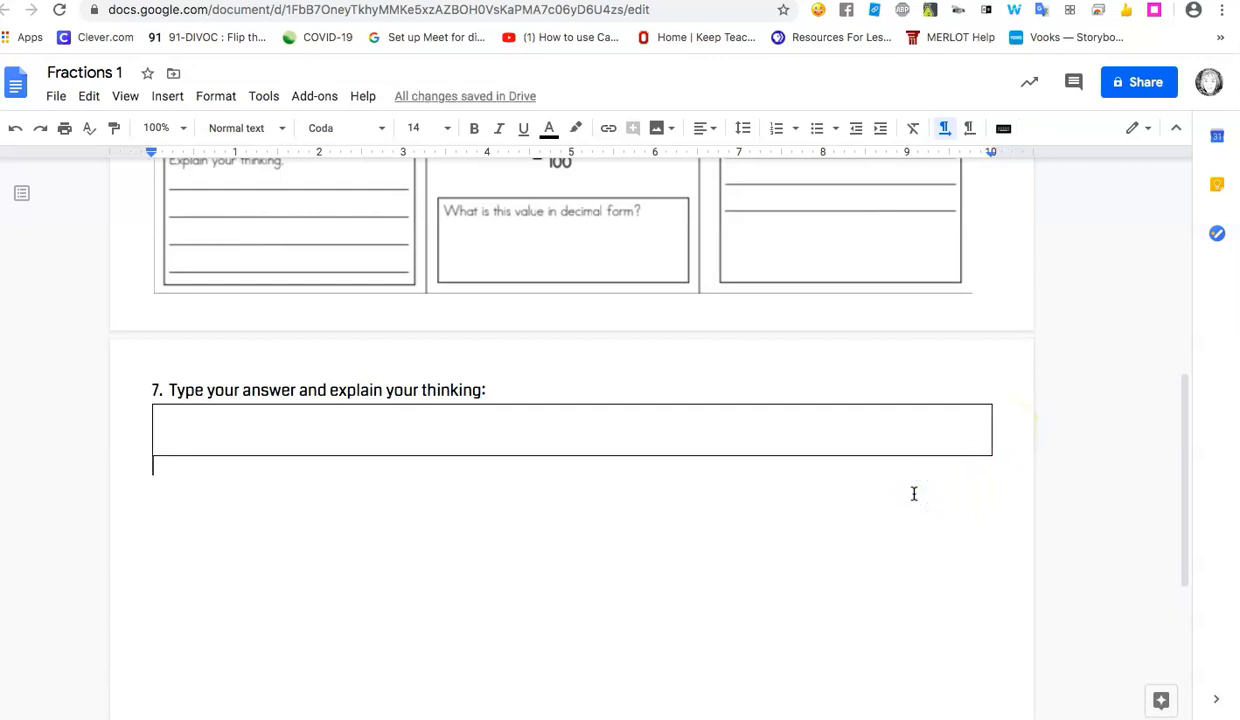
text(8.)
key(Return)
Step: Copy the empty answer table from question 7 and paste it below the "8." label
click(846, 496)
click(358, 438)
double_click(358, 438)
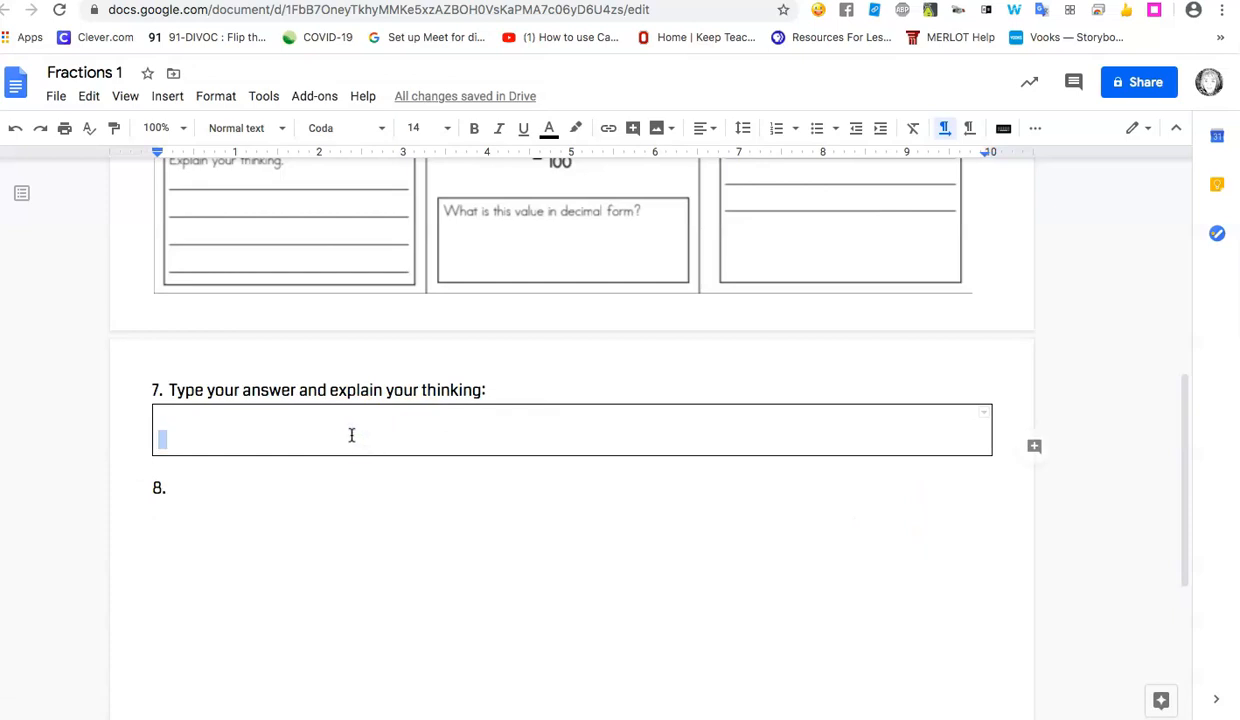
click(257, 432)
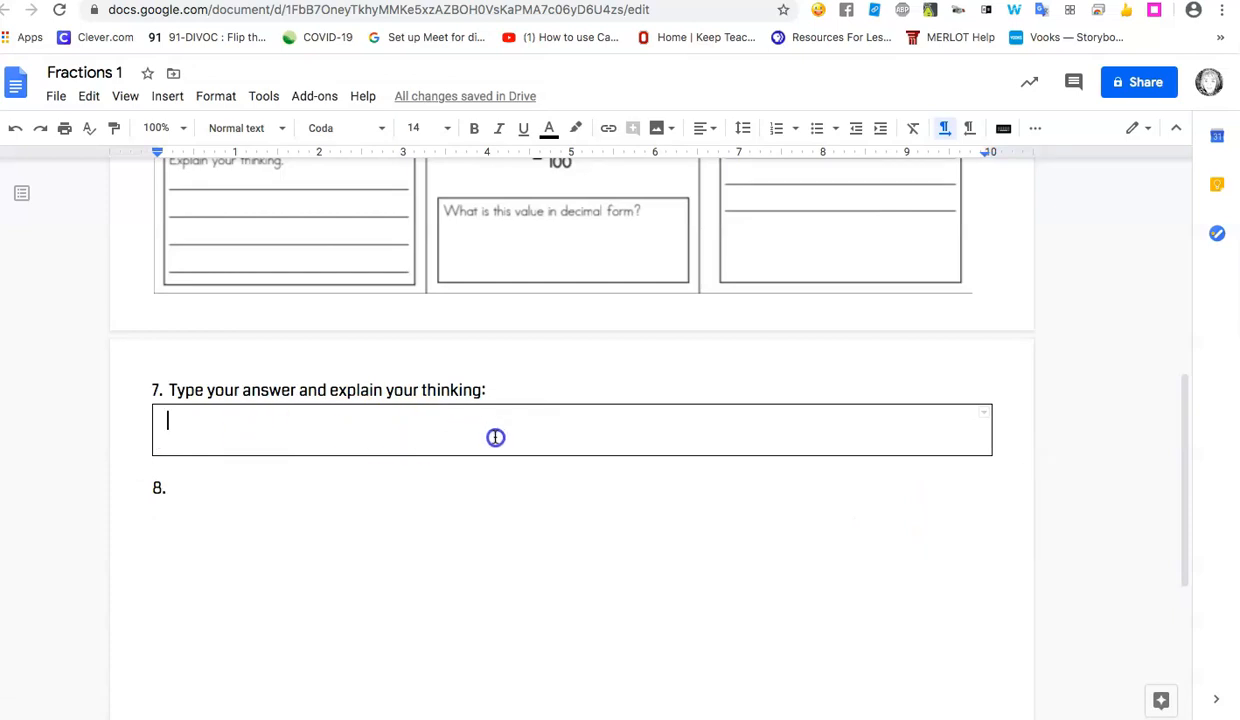
drag(495, 435, 511, 460)
click(307, 520)
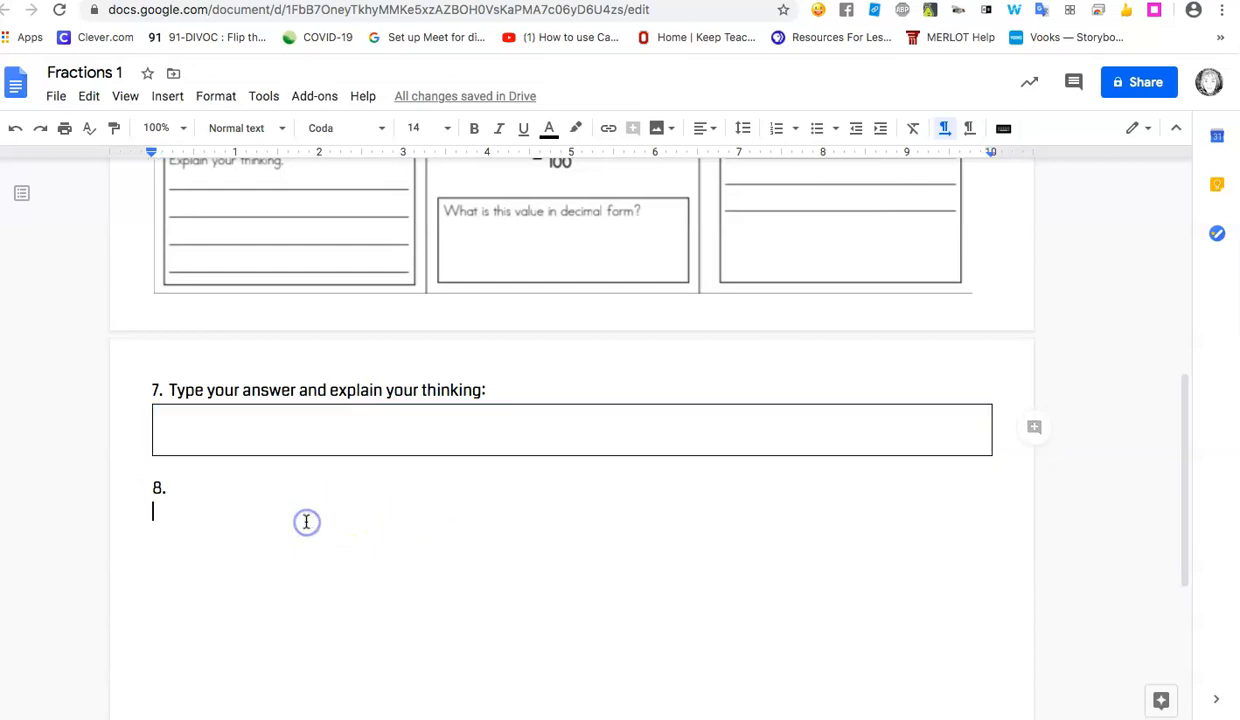
key(ctrl+v)
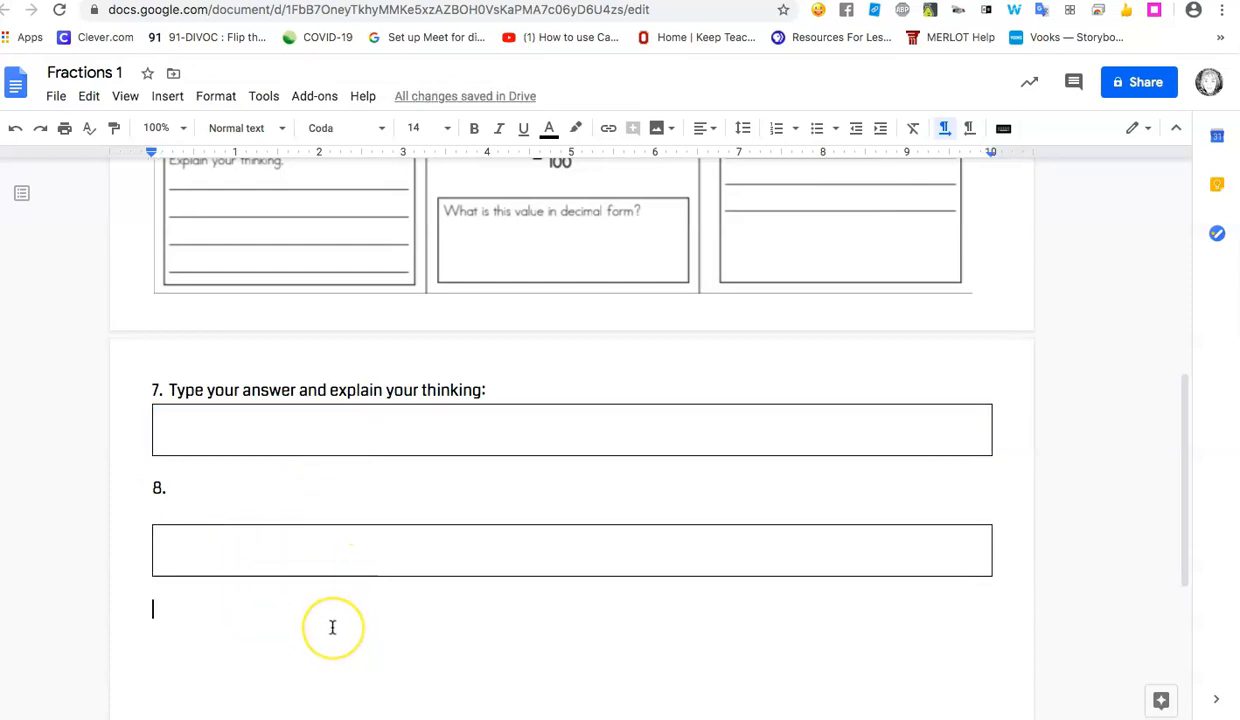
scroll(380, 560, up, 5)
scroll(409, 495, down, 1)
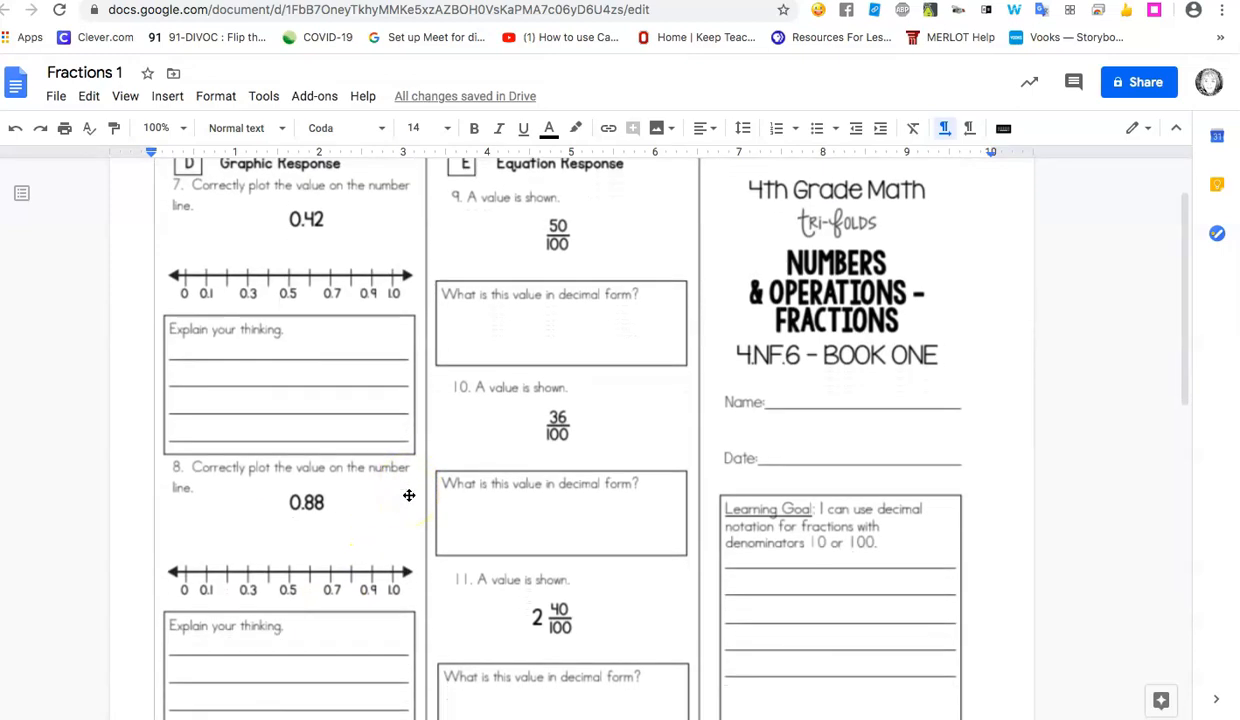
scroll(409, 495, down, 3)
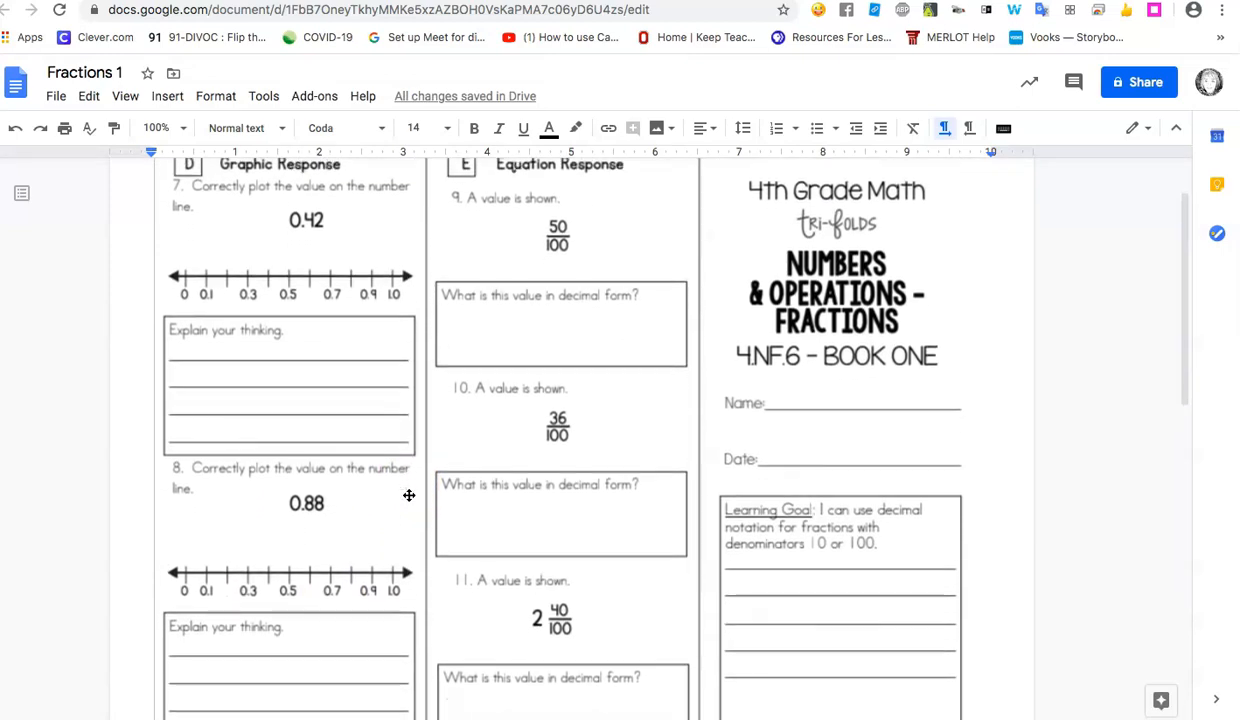
scroll(409, 495, down, 3)
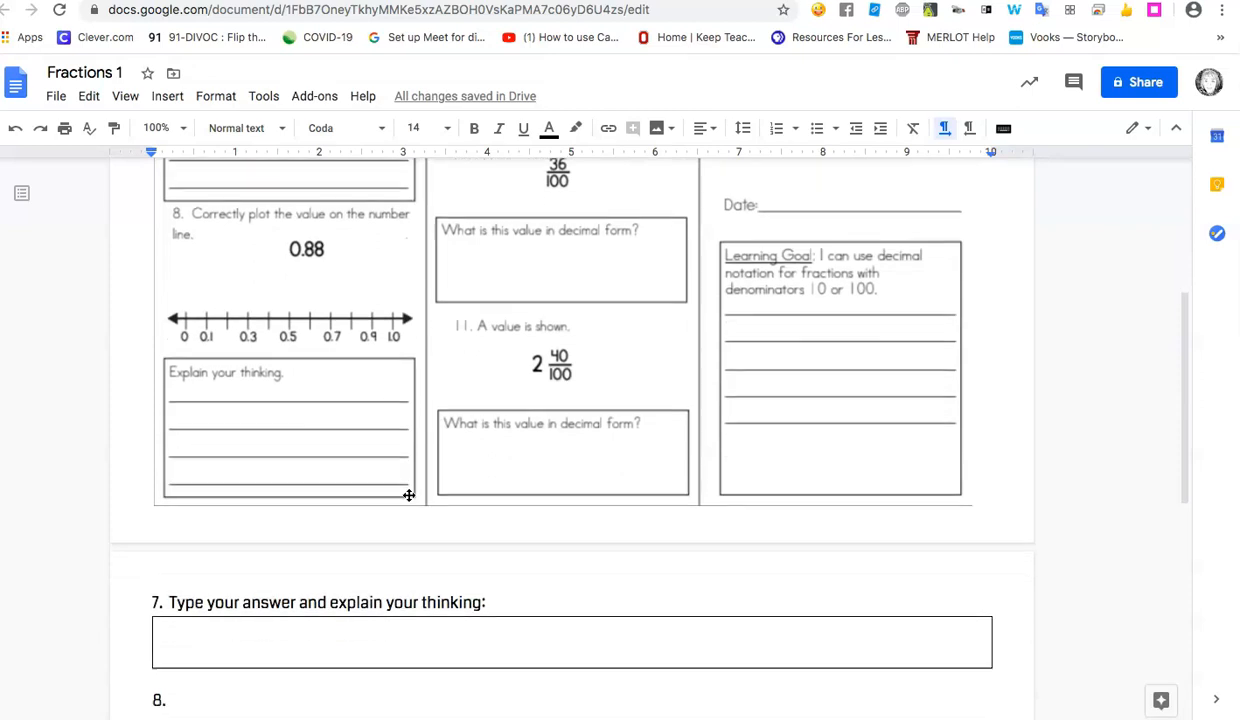
scroll(409, 495, up, 5)
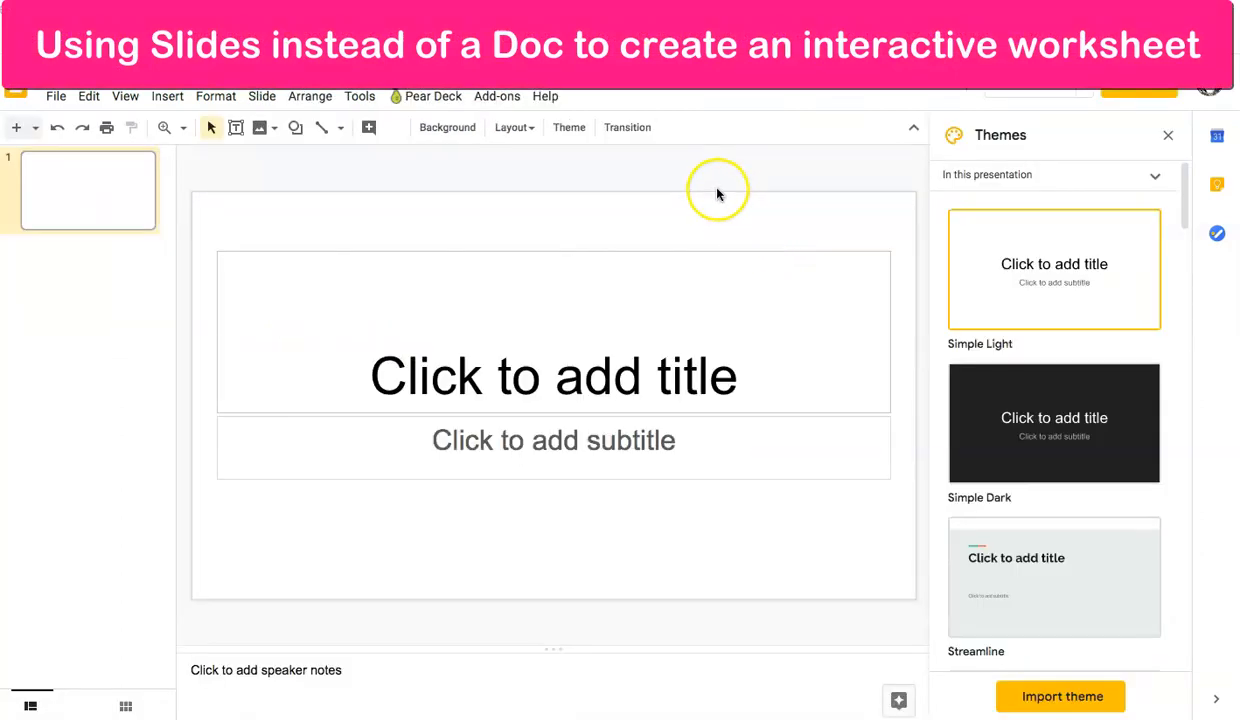
Step: In a new Google Slides presentation, set the name to "Fractions" and delete the first slide's title and subtitle placeholders
click(160, 72)
text(Fractions)
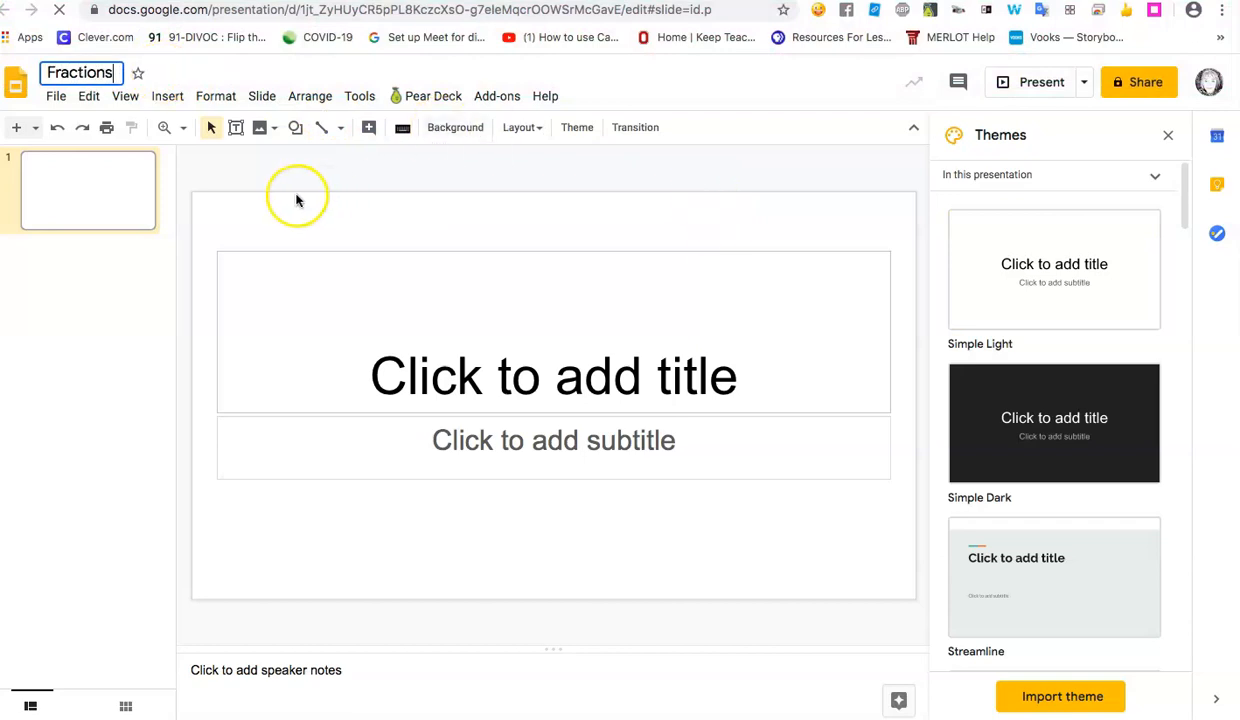
click(308, 250)
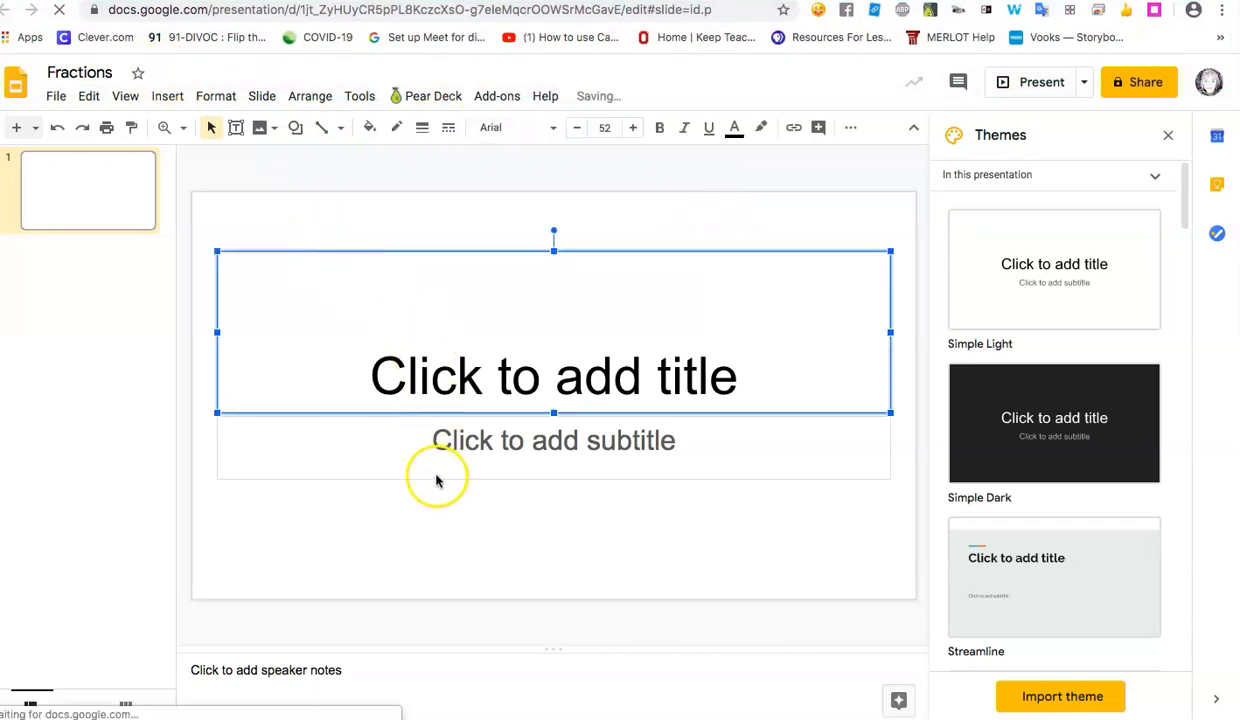
key(Delete)
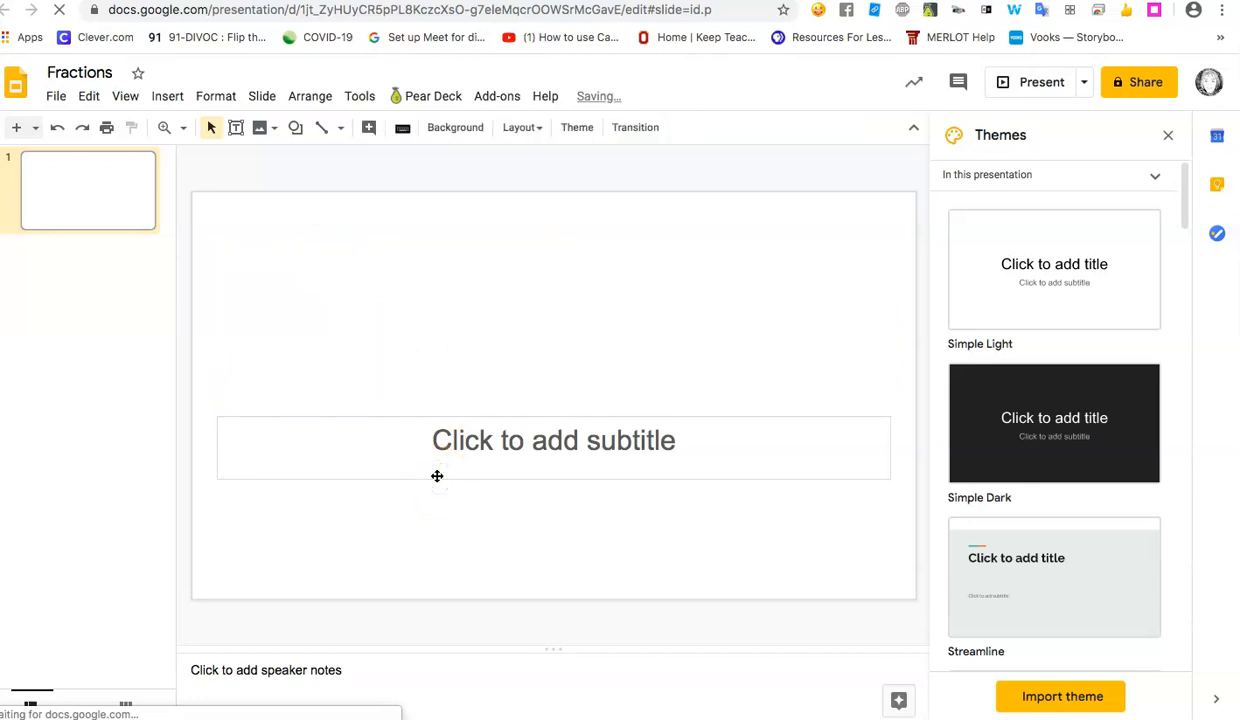
click(437, 476)
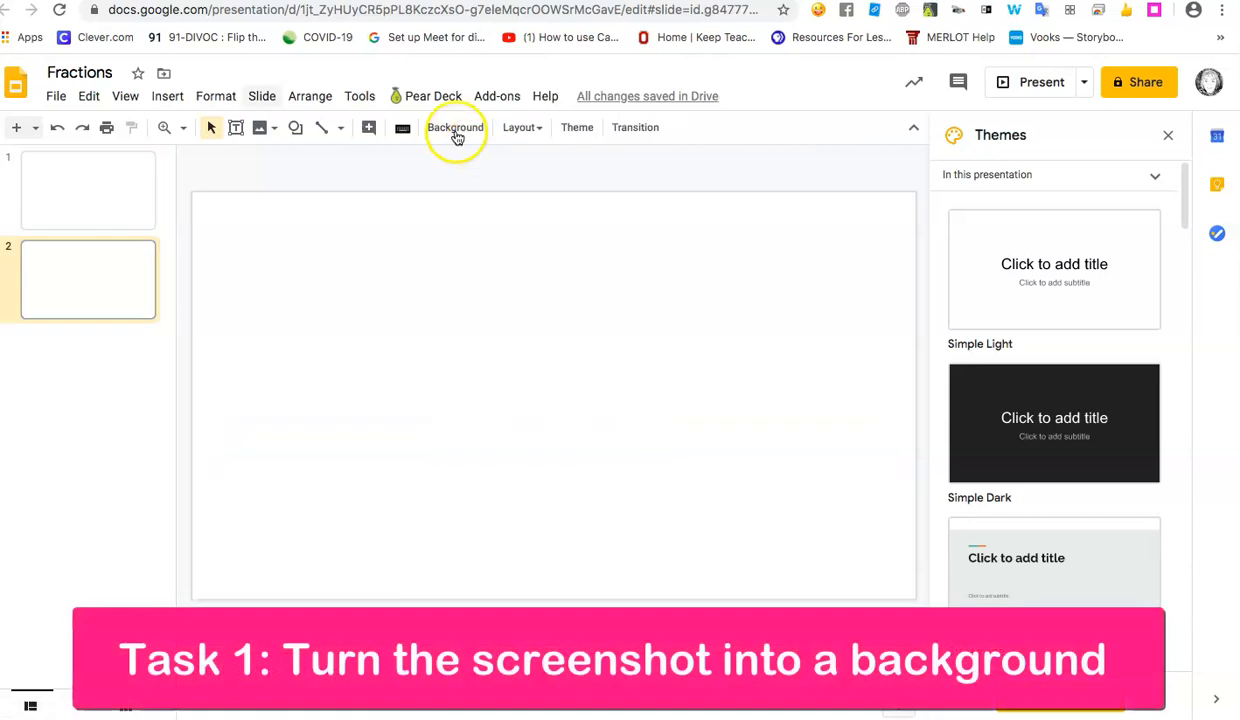
Step: Set the worksheet screenshot from Google Drive's recent files as the second slide's background image and close the theme choices
click(453, 129)
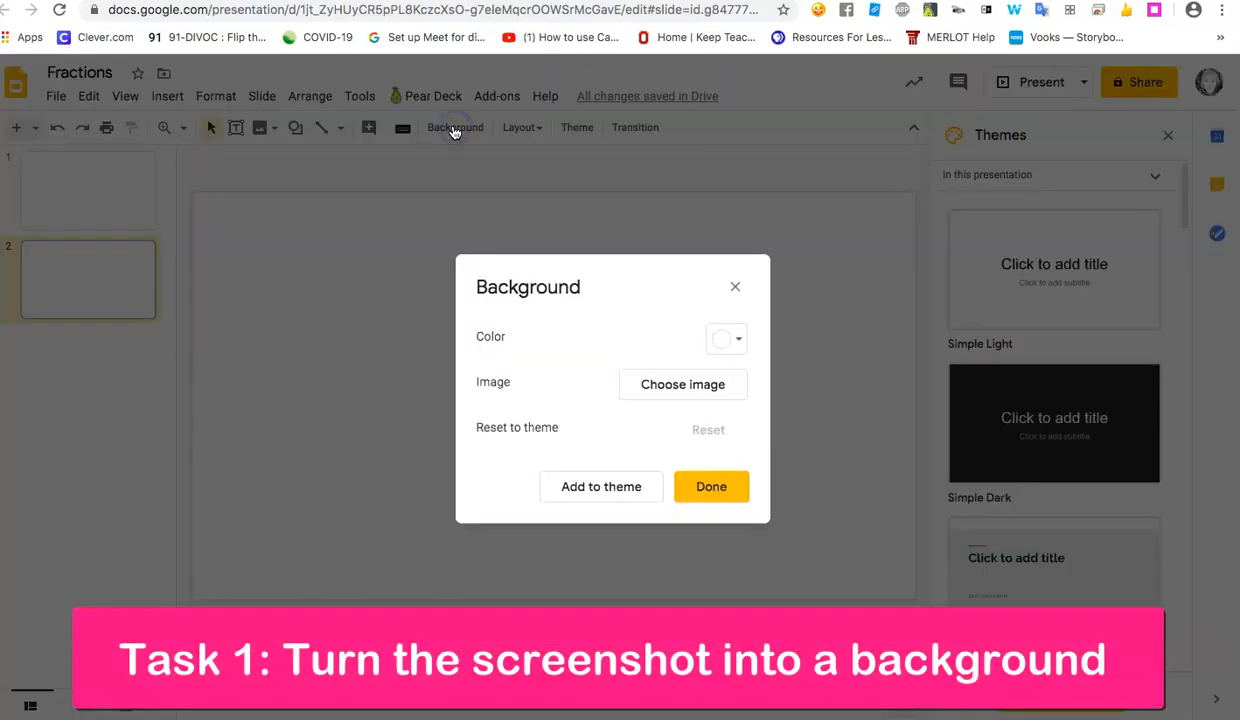
click(683, 387)
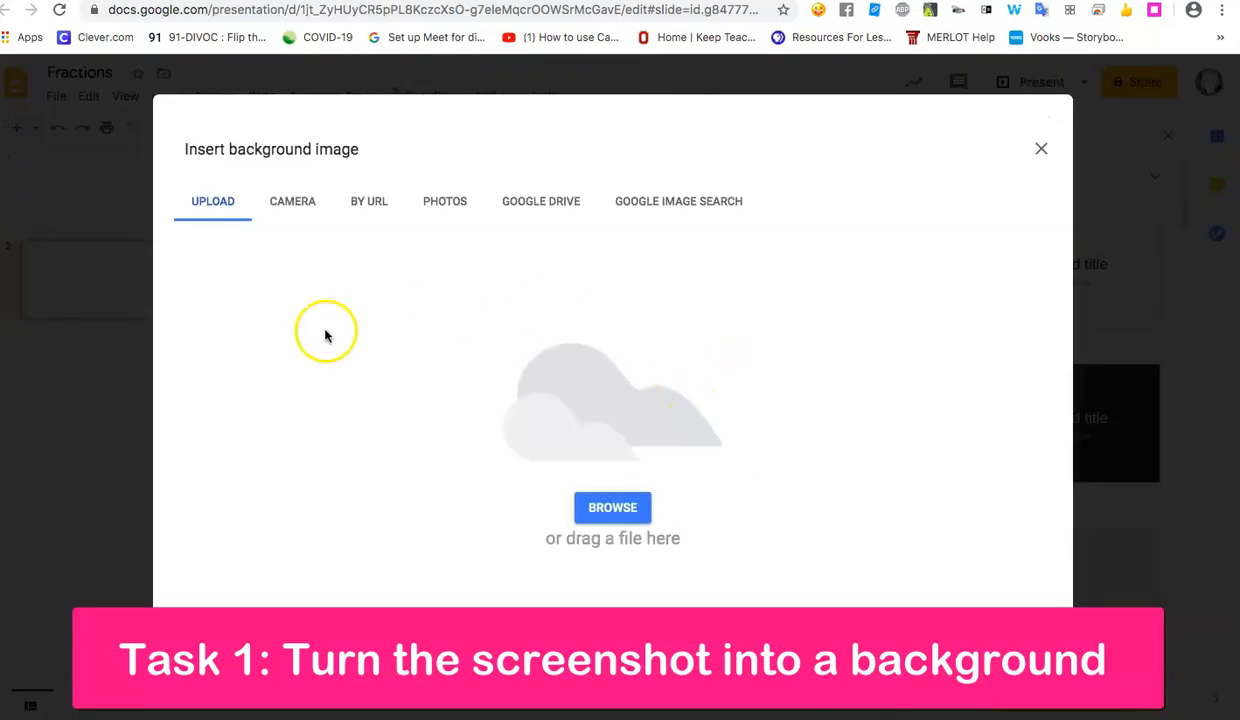
click(548, 201)
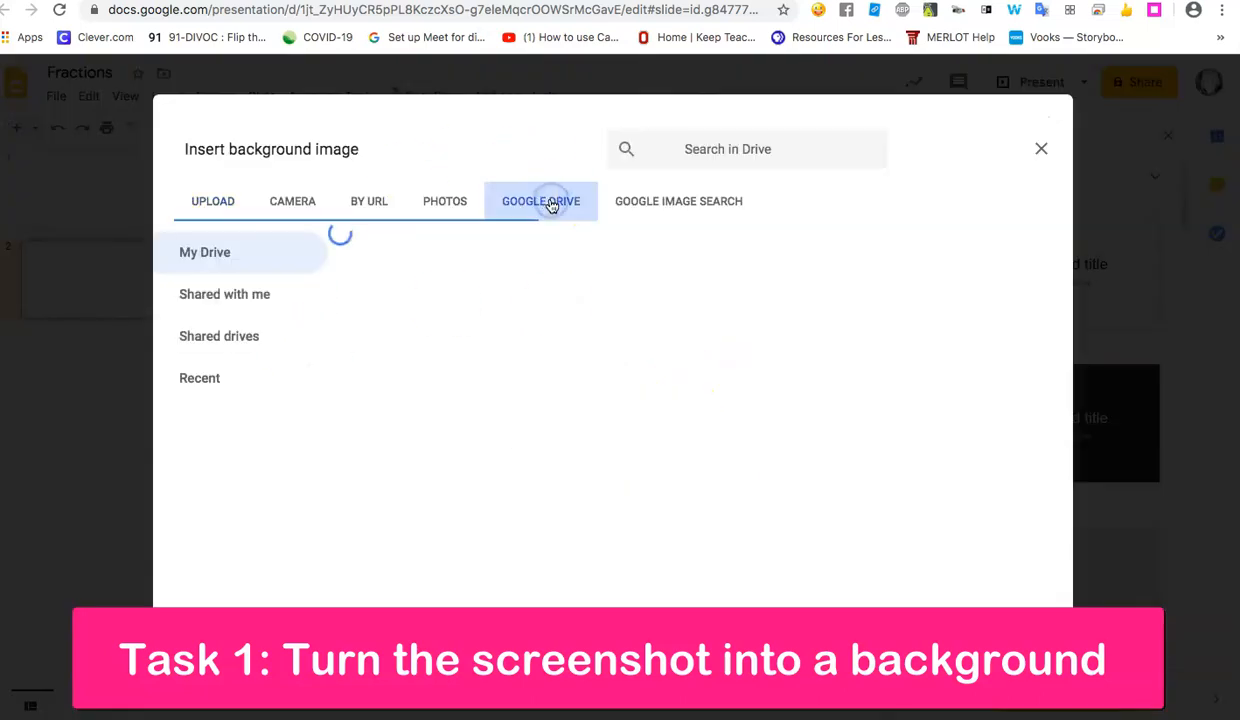
click(548, 207)
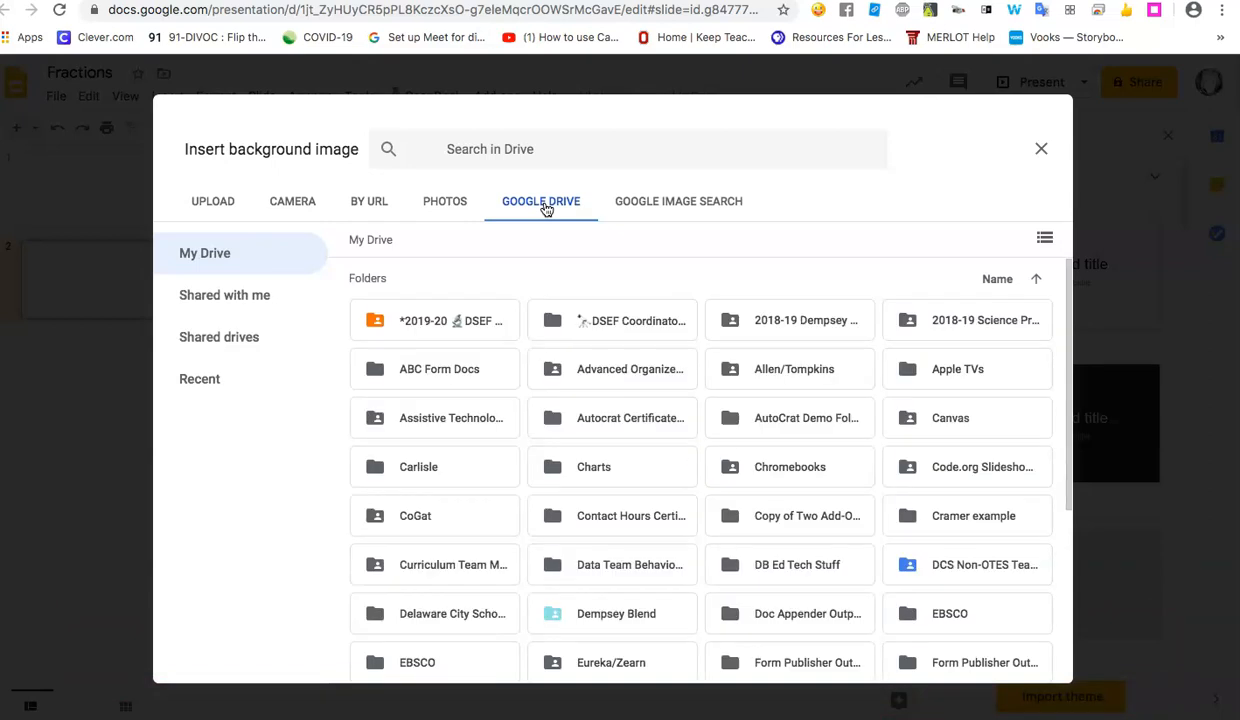
click(199, 380)
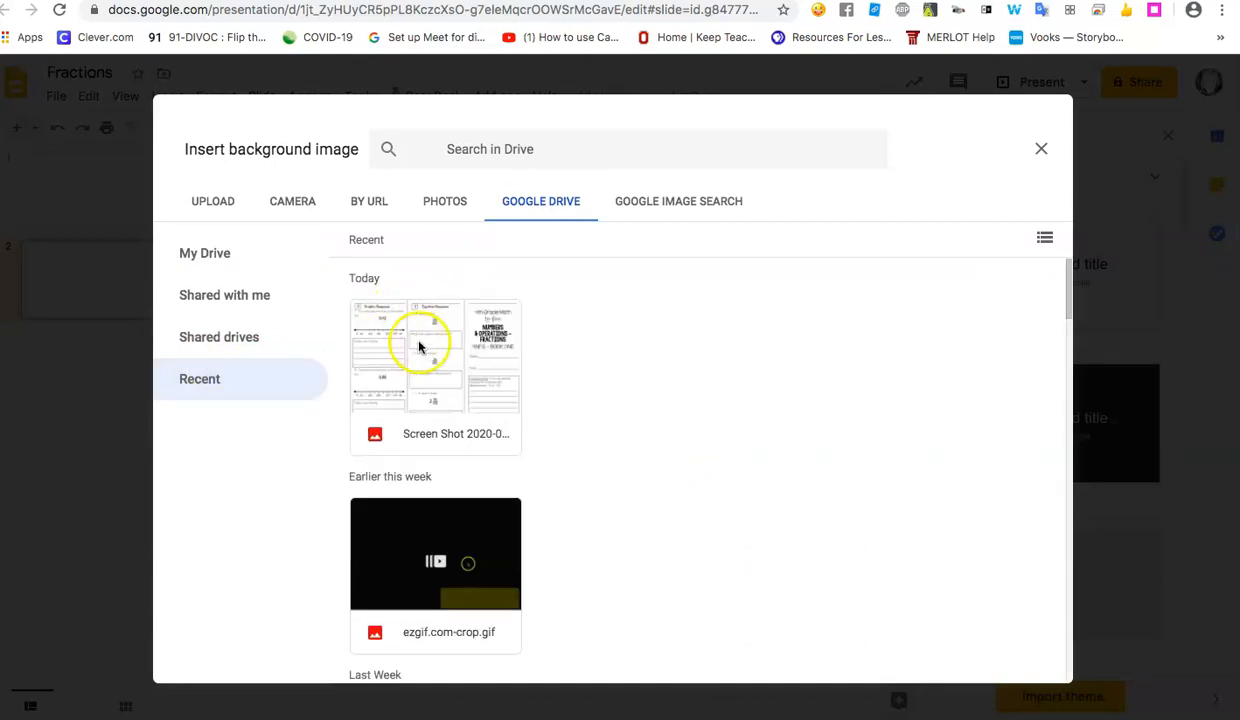
click(421, 344)
click(1030, 662)
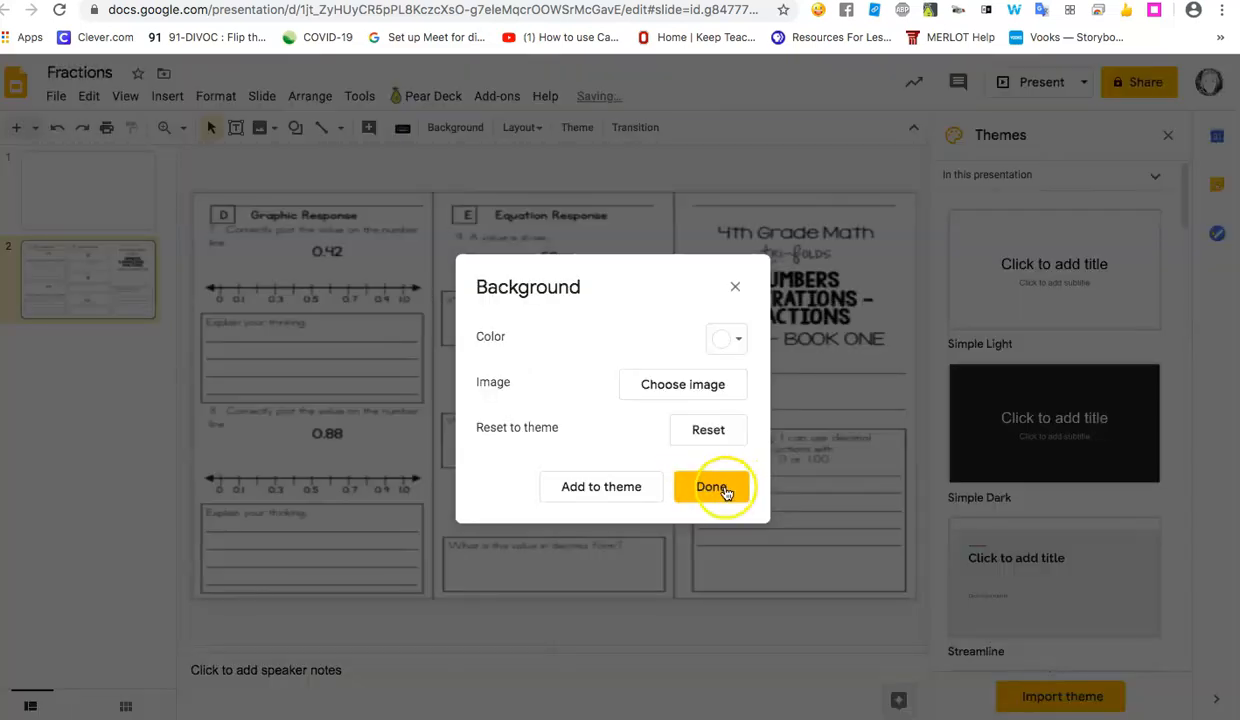
click(725, 492)
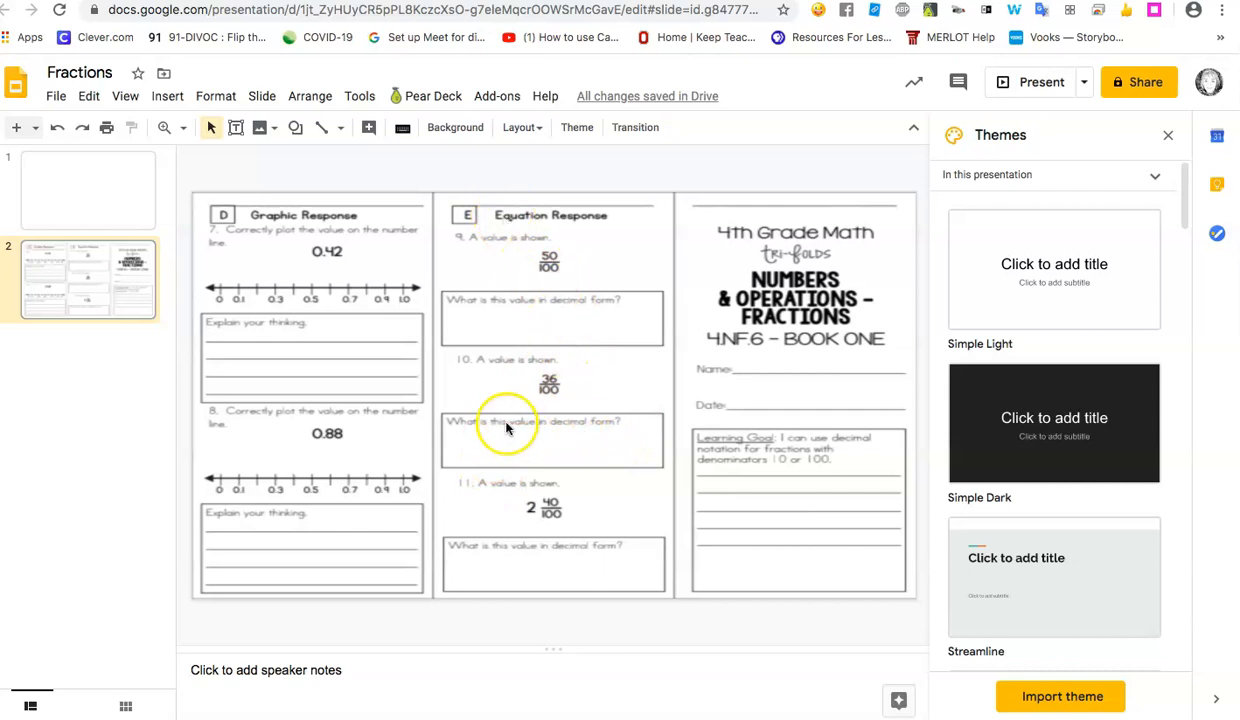
click(1169, 137)
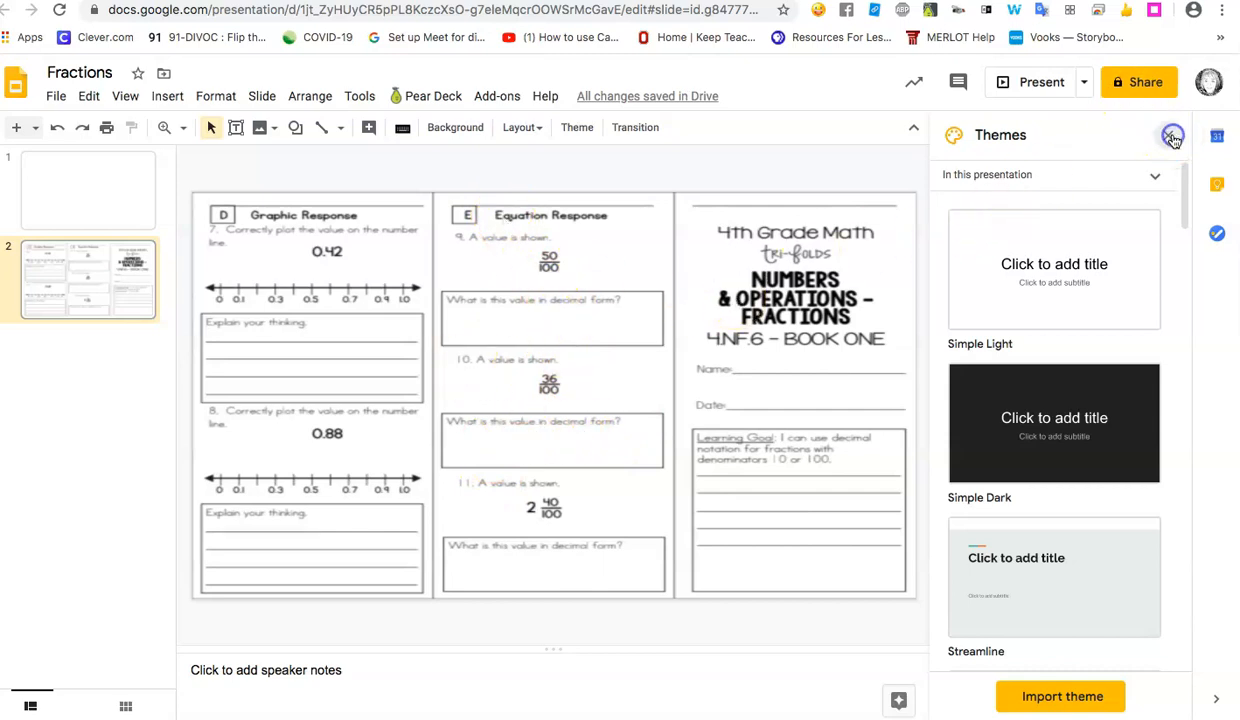